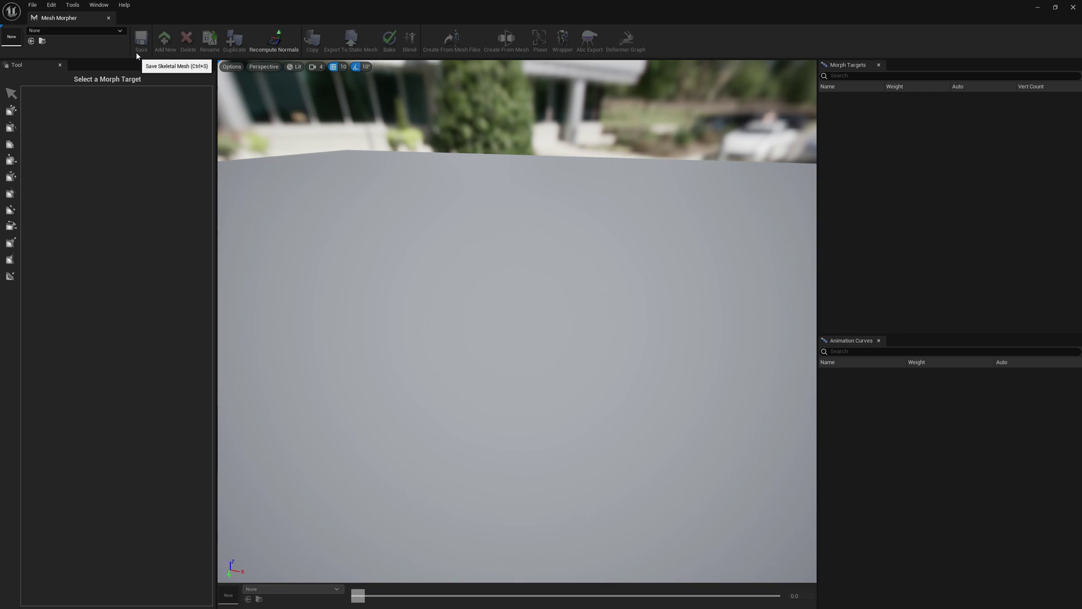
- Pick m_tal_nrw_body in the Mesh Morpher and frame the headless body in the viewport
{"action": "left_click", "coordinate": [56, 32]}
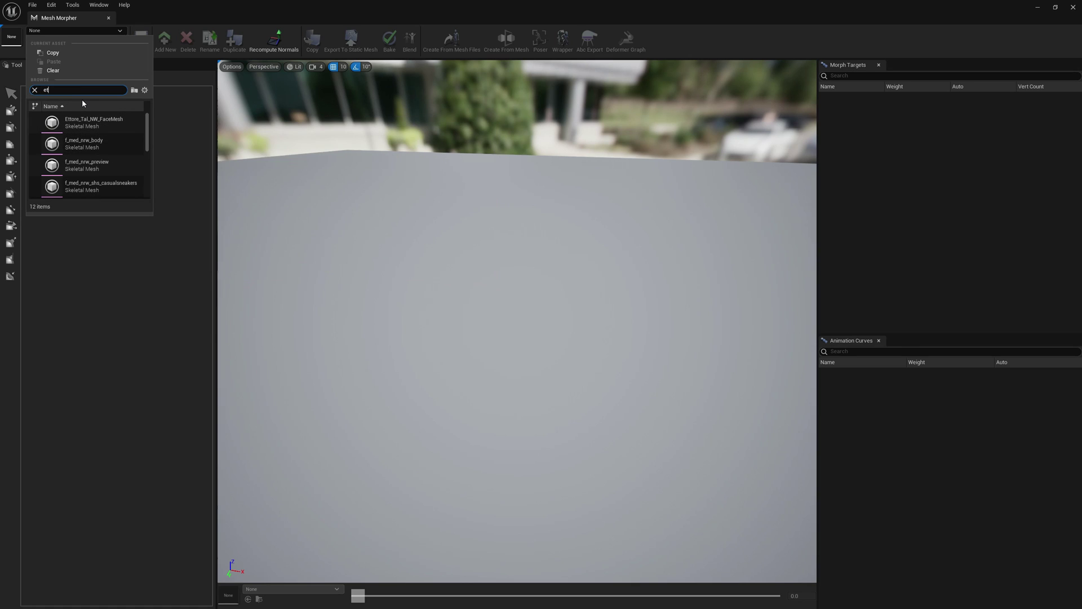
{"action": "type", "text": "ett"}
{"action": "left_click", "coordinate": [84, 143]}
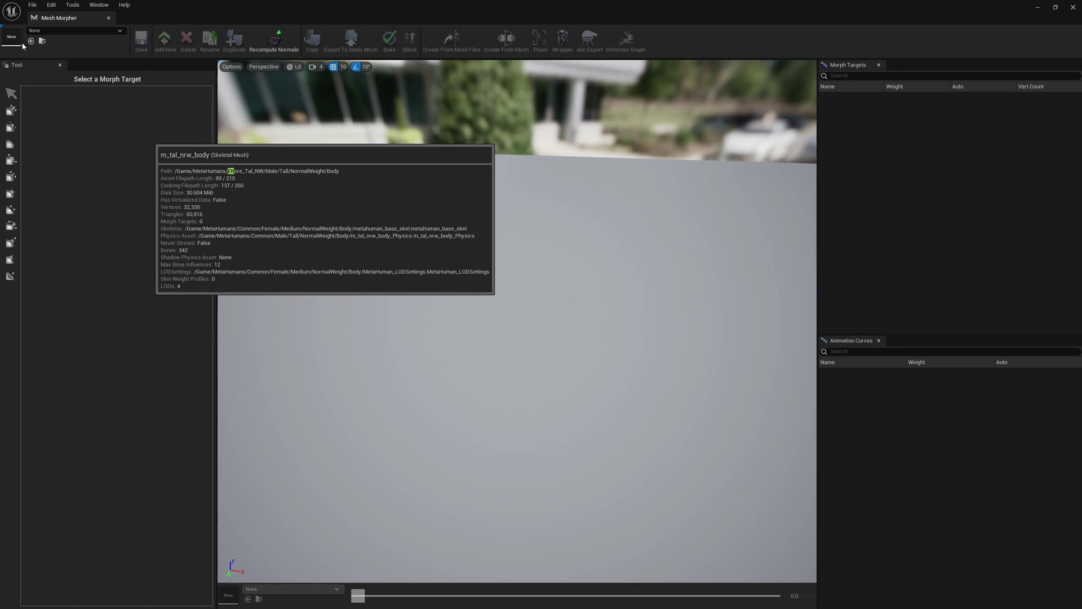
{"action": "right_click_drag", "start_coordinate": [379, 180], "coordinate": [378, 127]}
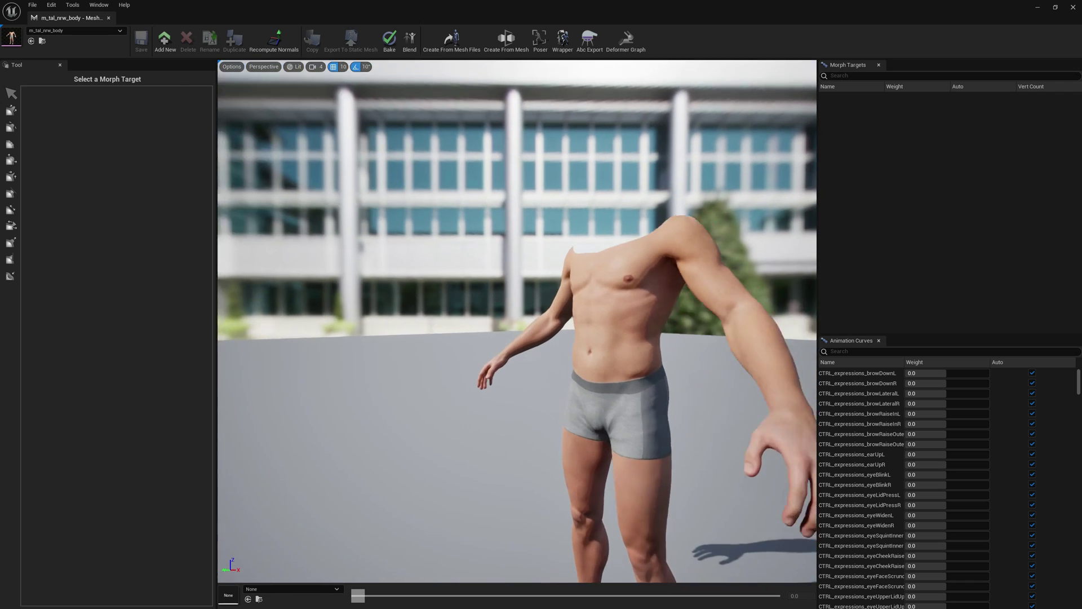
{"action": "right_click_drag", "start_coordinate": [470, 221], "coordinate": [470, 279]}
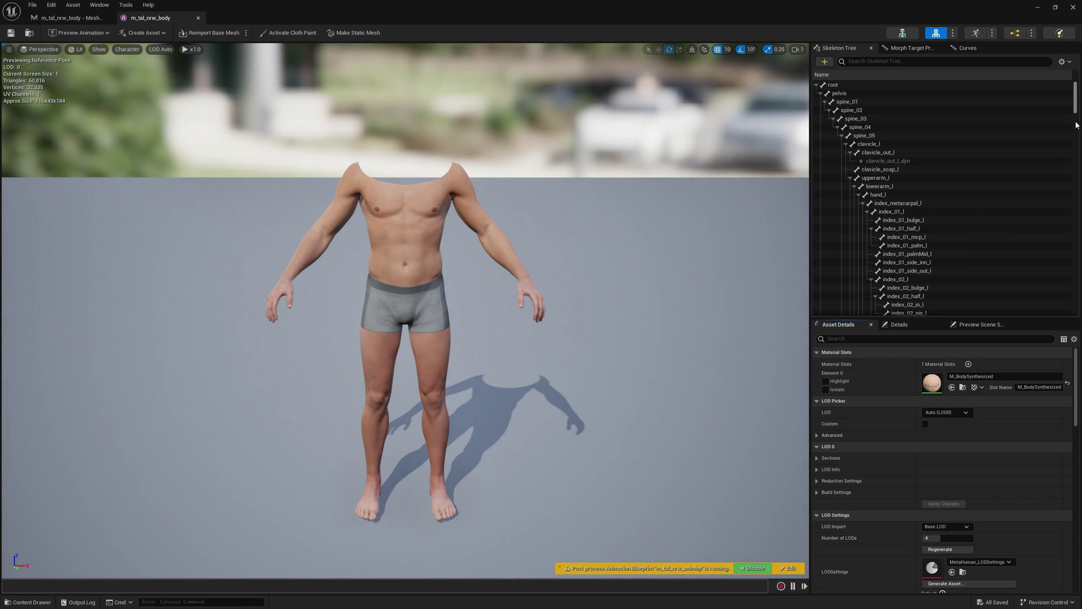
{"action": "scroll", "coordinate": [1038, 461], "scroll_direction": "down", "scroll_amount": 5}
{"action": "scroll", "coordinate": [1039, 461], "scroll_direction": "down", "scroll_amount": 5}
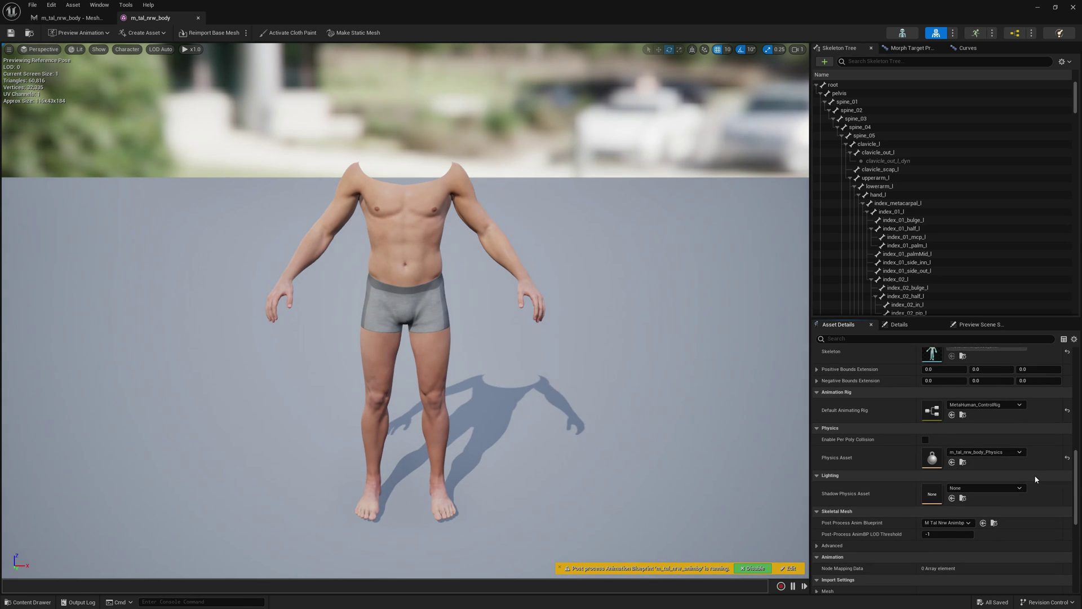
- Browse to the body's post-process blueprint, m_tal_nrw_animbp, in the Content Browser
{"action": "left_click", "coordinate": [993, 523]}
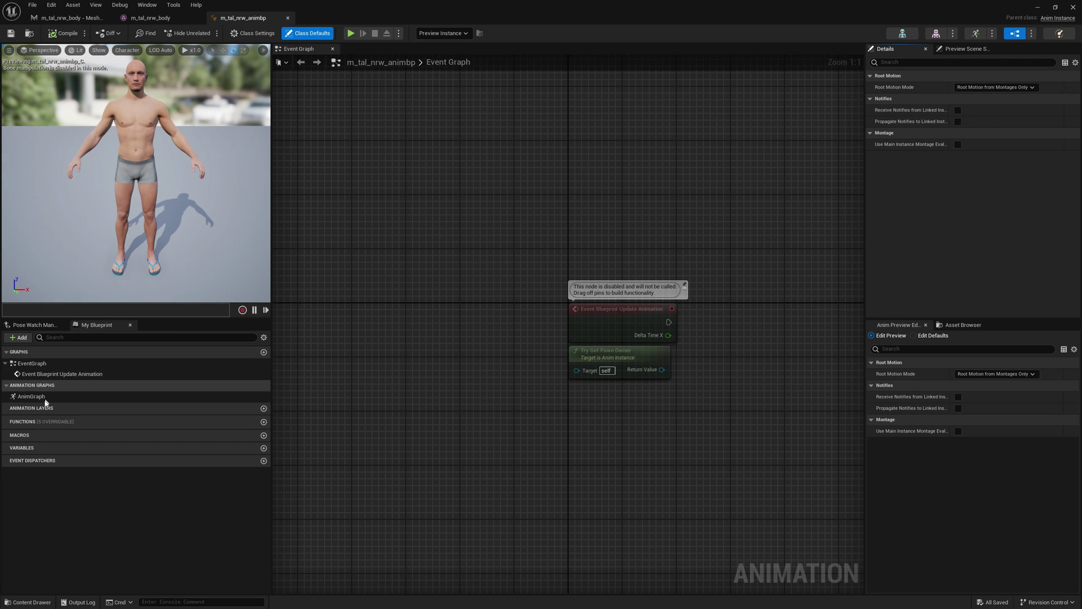
- In the AnimGraph, chain Local To Component, Transform (Modify) Bone and Component To Local before Output Pose
{"action": "double_click", "coordinate": [30, 396]}
{"action": "right_click_drag", "start_coordinate": [792, 282], "coordinate": [533, 170]}
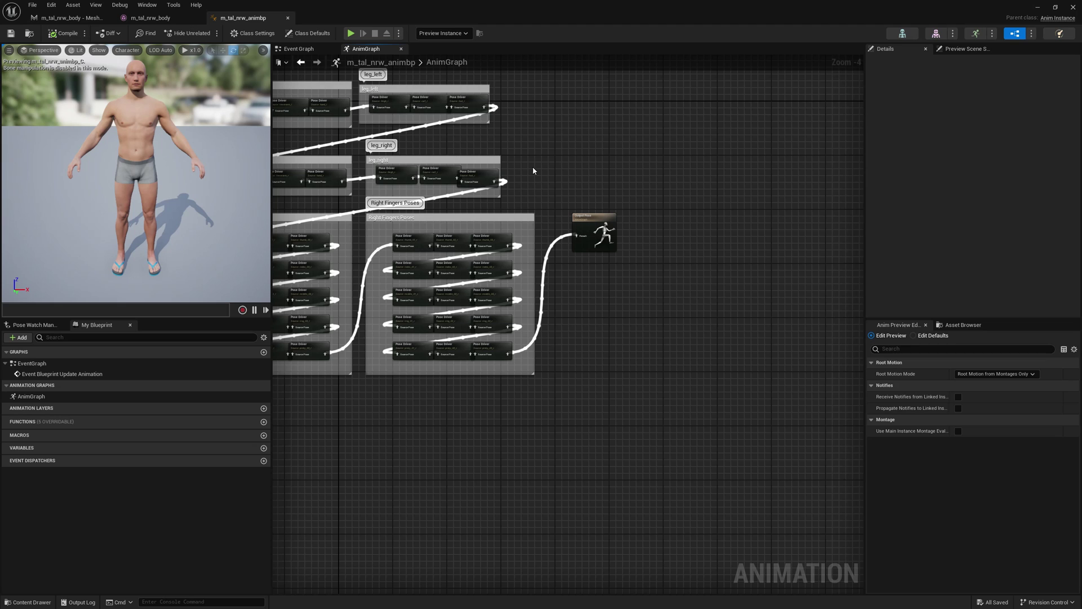
{"action": "mouse_move", "coordinate": [596, 220]}
{"action": "left_mouse_down"}
{"action": "mouse_move", "coordinate": [775, 336]}
{"action": "mouse_move", "coordinate": [592, 271]}
{"action": "left_mouse_up"}
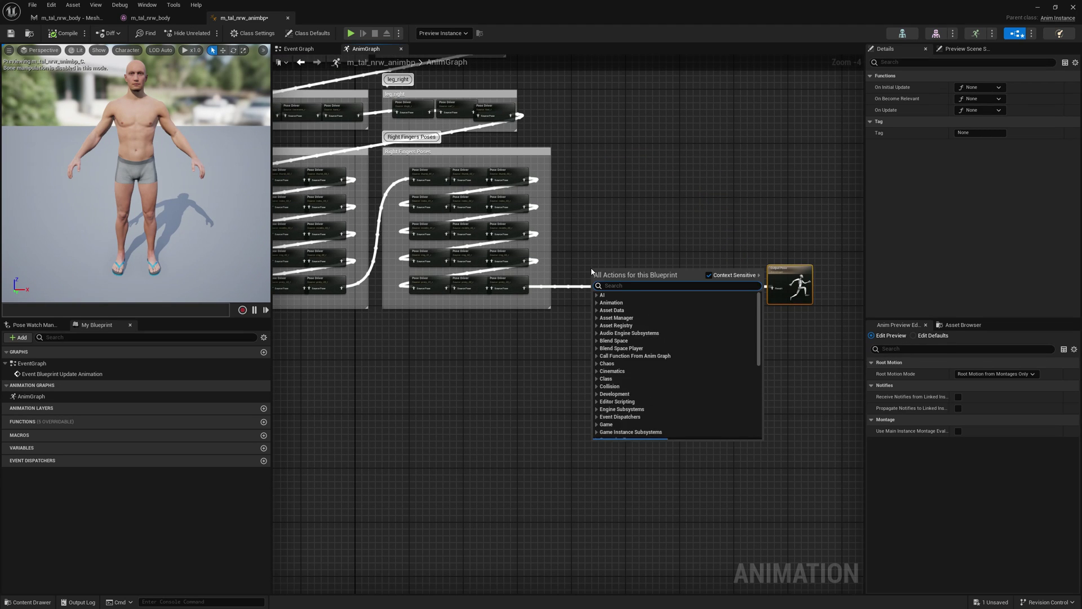
{"action": "type", "text": "modify"}
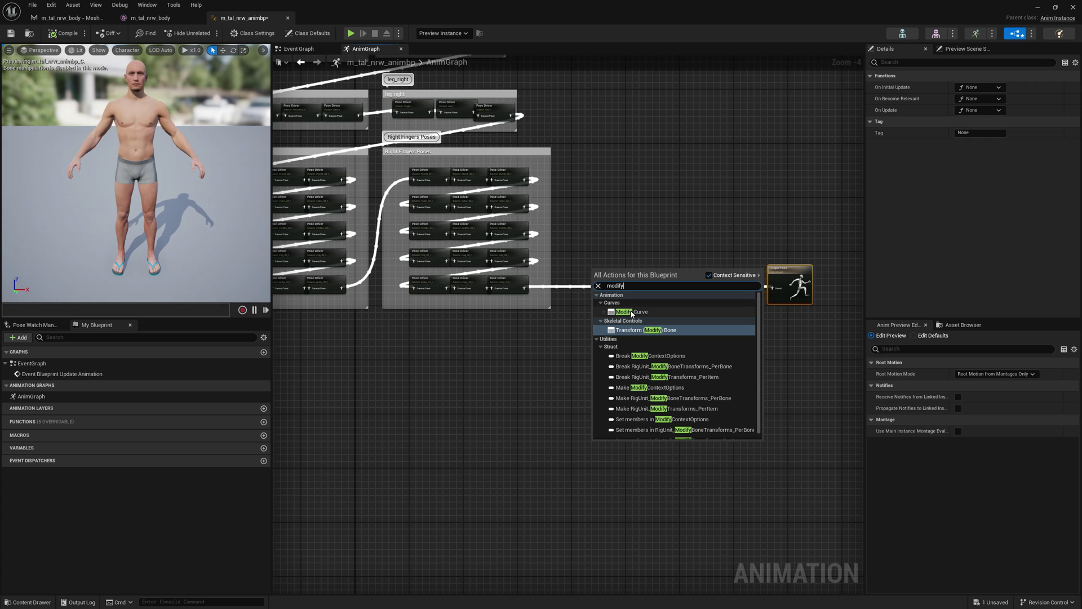
{"action": "left_click", "coordinate": [639, 330]}
{"action": "scroll", "coordinate": [608, 311], "scroll_direction": "up", "scroll_amount": 4}
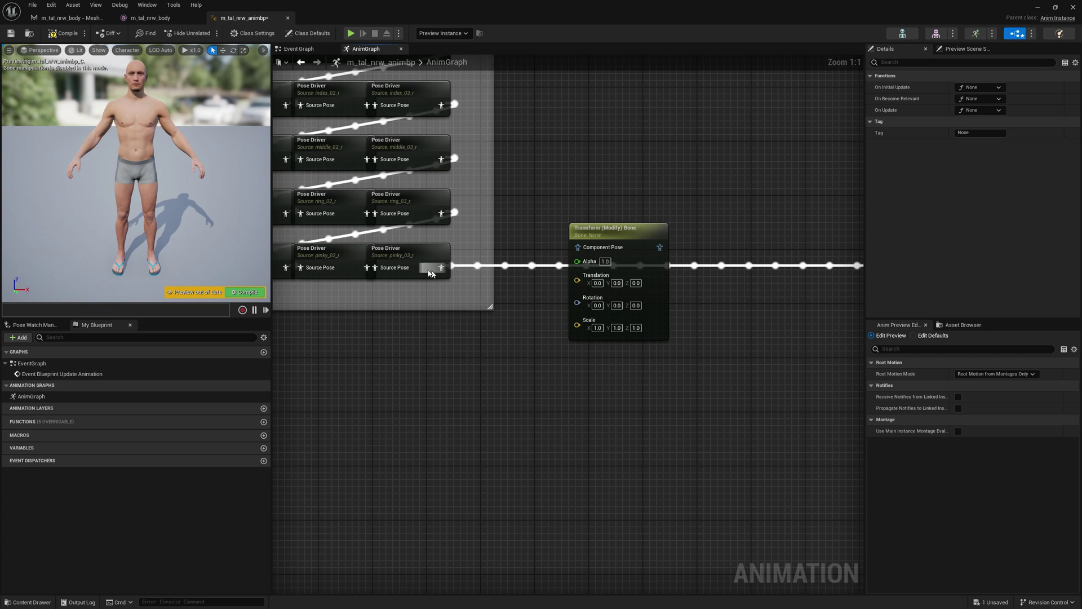
{"action": "left_click_drag", "start_coordinate": [453, 268], "coordinate": [578, 248]}
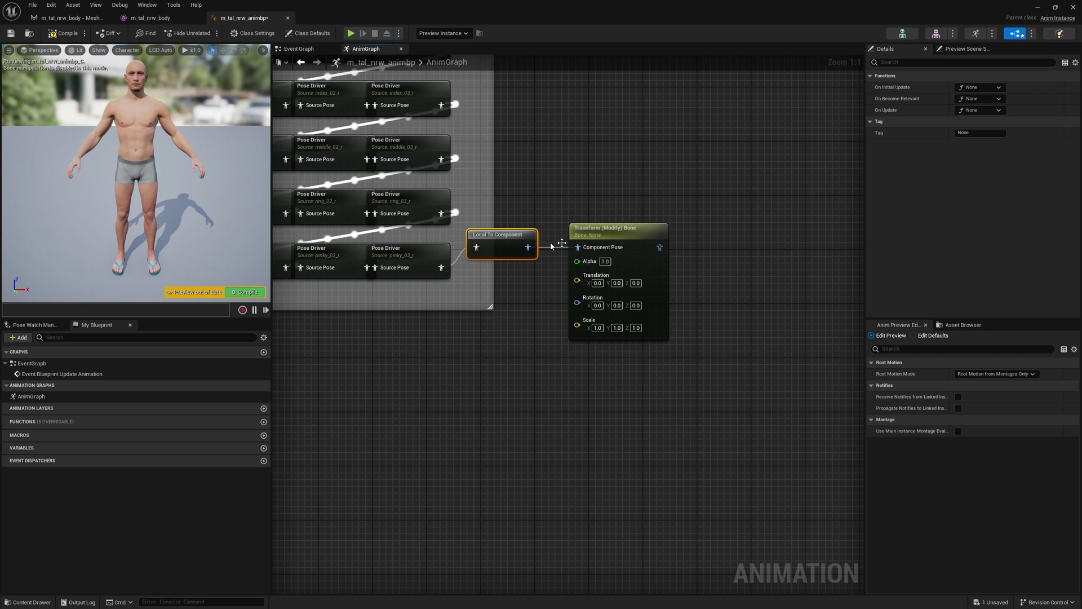
{"action": "right_click_drag", "start_coordinate": [630, 246], "coordinate": [549, 240]}
{"action": "mouse_move", "coordinate": [548, 241]}
{"action": "left_mouse_down"}
{"action": "mouse_move", "coordinate": [553, 261]}
{"action": "mouse_move", "coordinate": [846, 277]}
{"action": "left_mouse_up"}
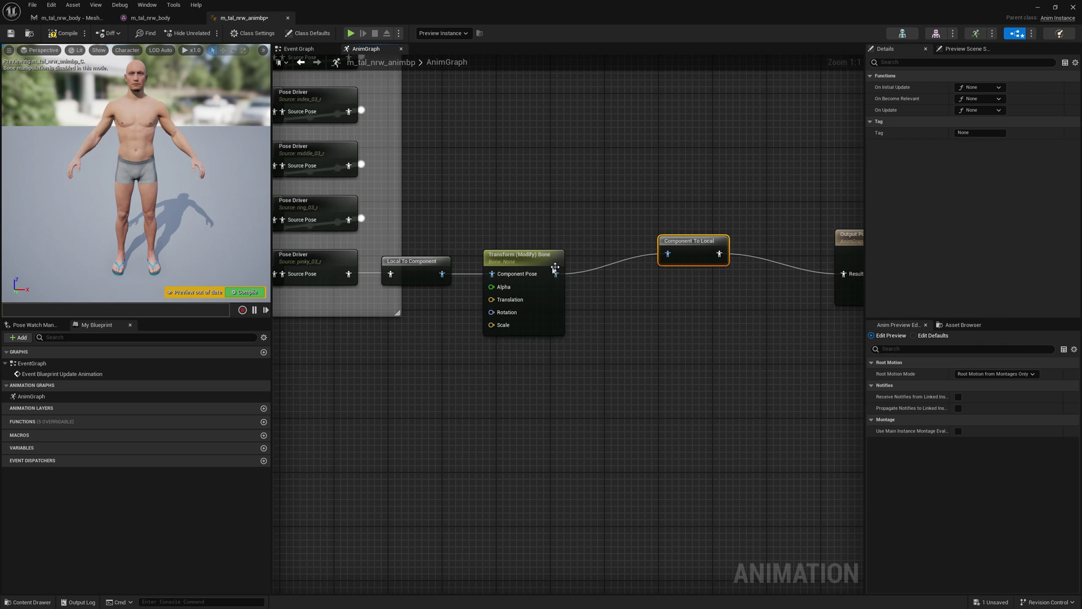
{"action": "left_click_drag", "start_coordinate": [706, 242], "coordinate": [659, 262]}
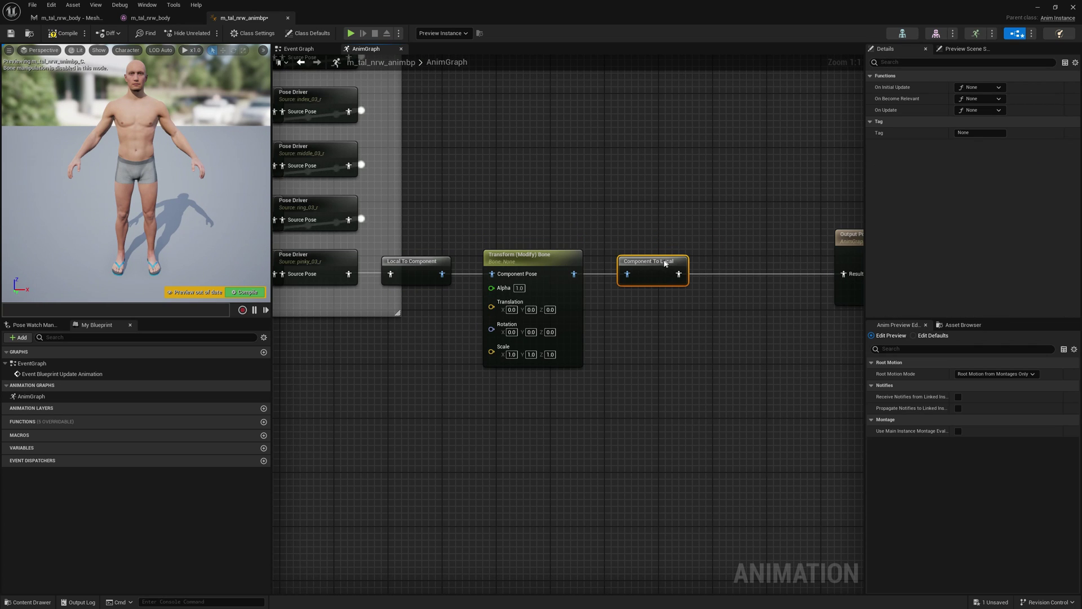
- Set the Transform (Modify) Bone node to scale hand_l by 2,2,2 and compile
{"action": "left_click", "coordinate": [552, 251]}
{"action": "left_click", "coordinate": [976, 86]}
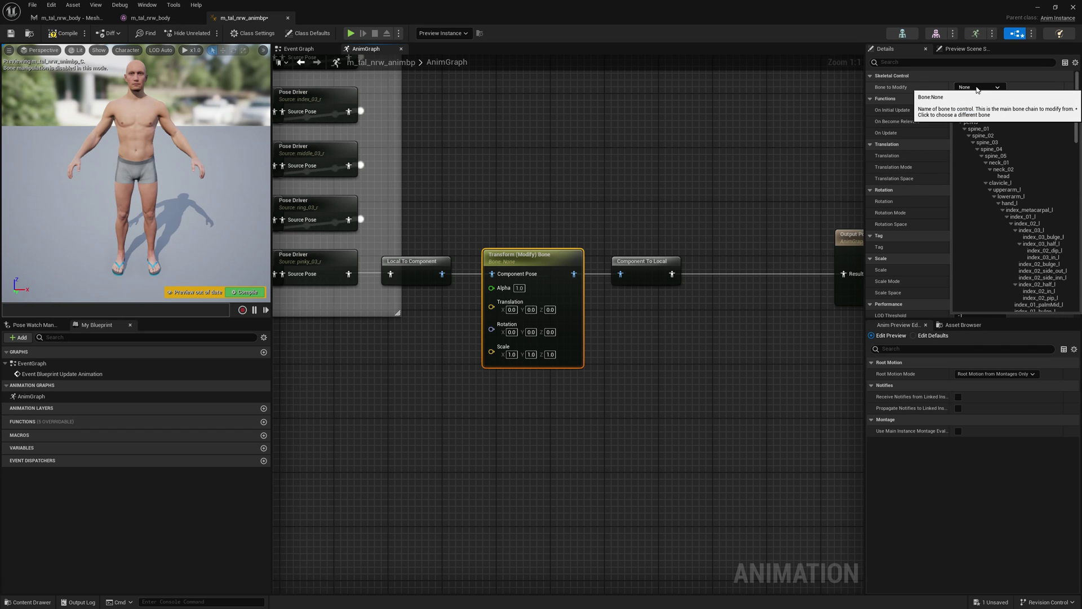
{"action": "type", "text": "hand"}
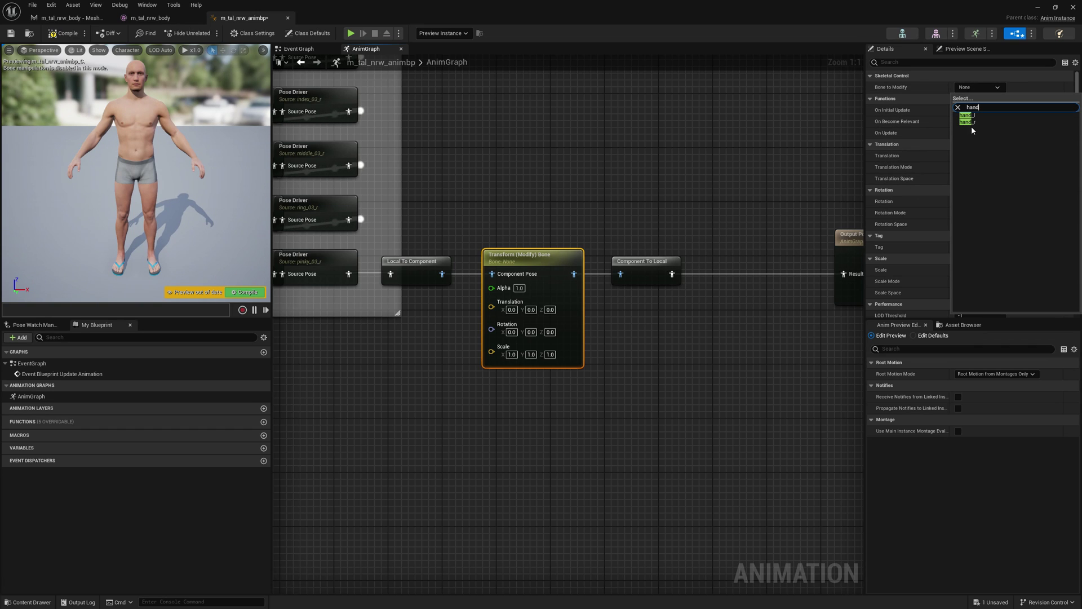
{"action": "left_click", "coordinate": [972, 116]}
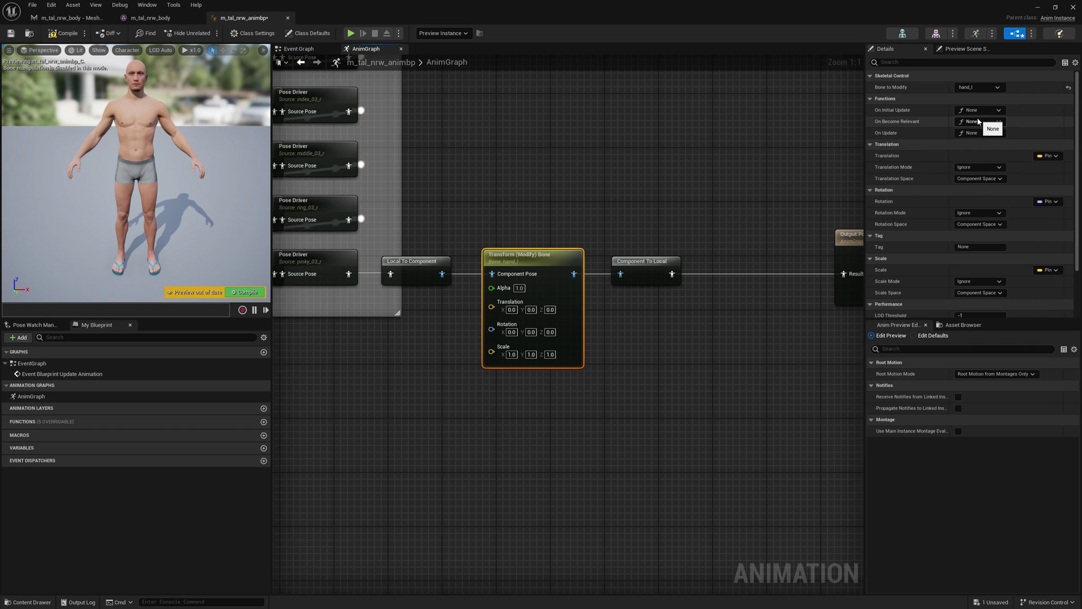
{"action": "left_click", "coordinate": [512, 354]}
{"action": "type", "text": "22"}
{"action": "key", "text": "Tab"}
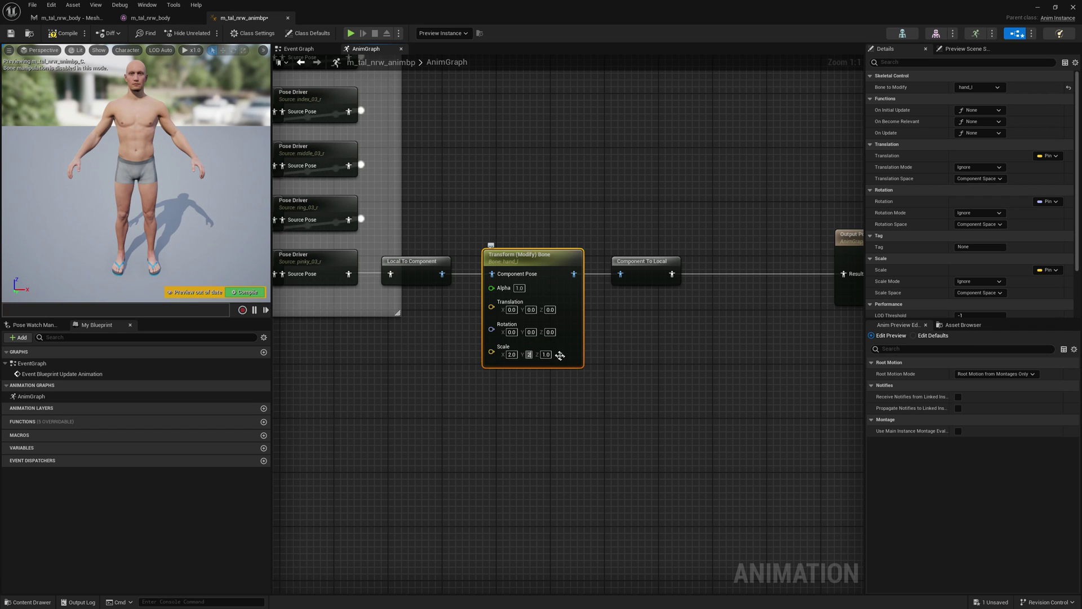
{"action": "type", "text": "2"}
{"action": "left_click", "coordinate": [591, 376]}
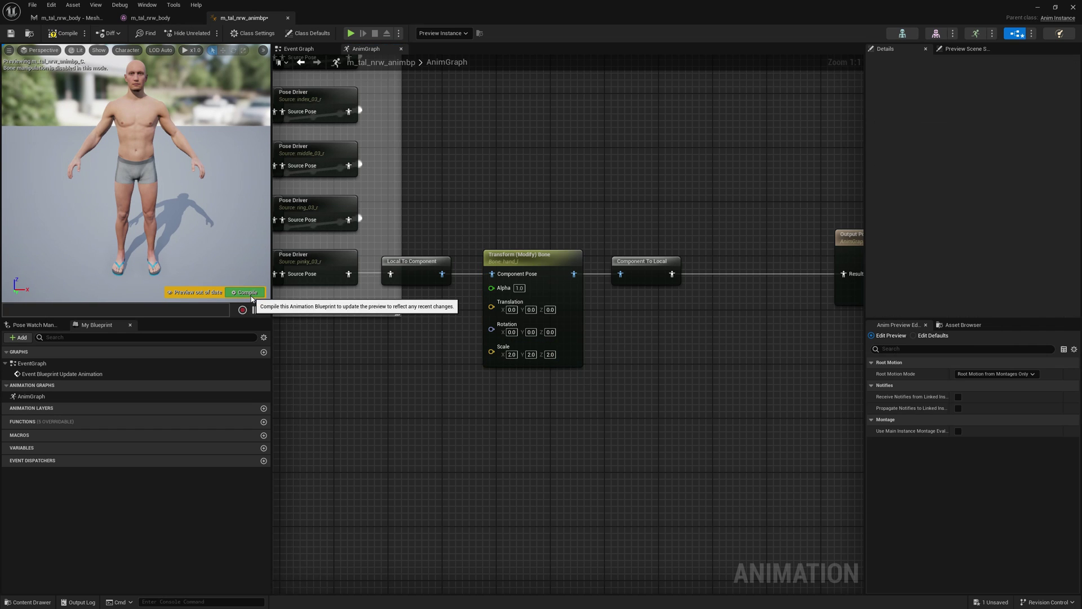
{"action": "left_click", "coordinate": [249, 293]}
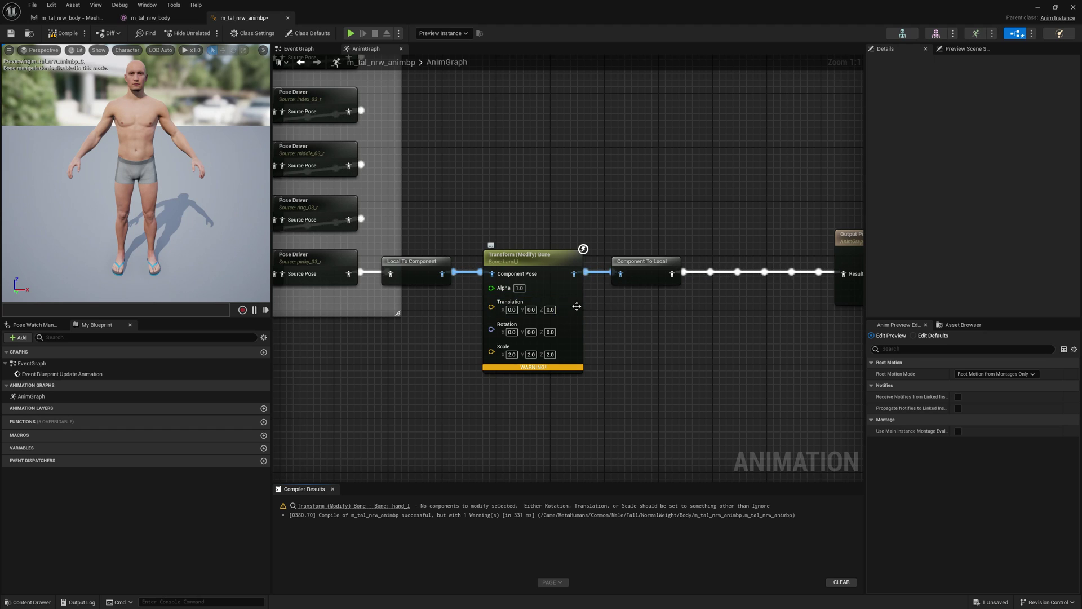
- Set Scale Mode to Replace Existing, recompile, and return to the Mesh Morpher
{"action": "left_click", "coordinate": [563, 300]}
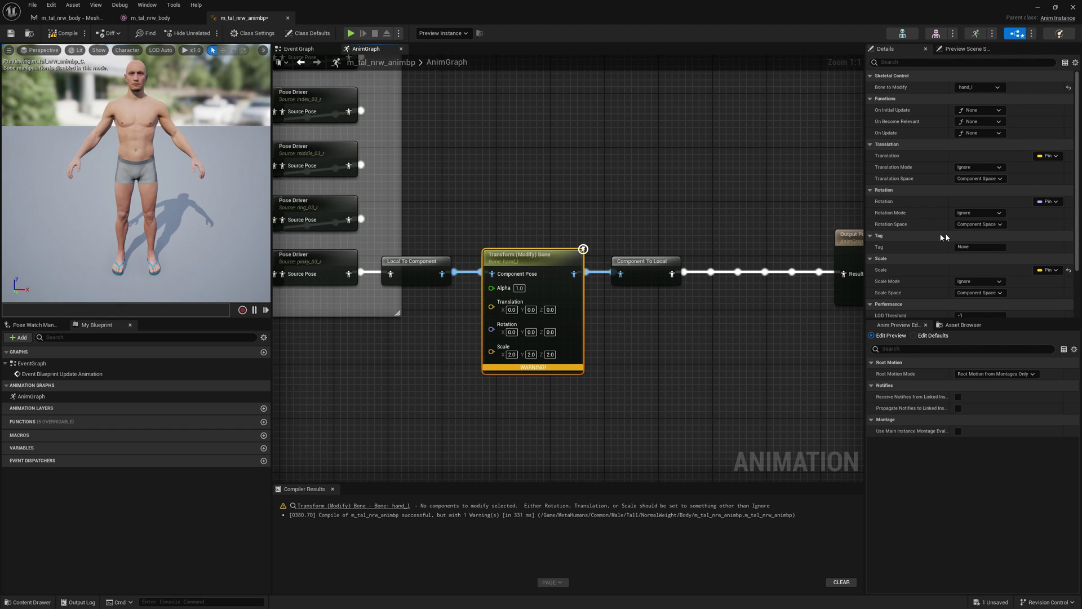
{"action": "left_click", "coordinate": [971, 286]}
{"action": "left_click", "coordinate": [977, 308]}
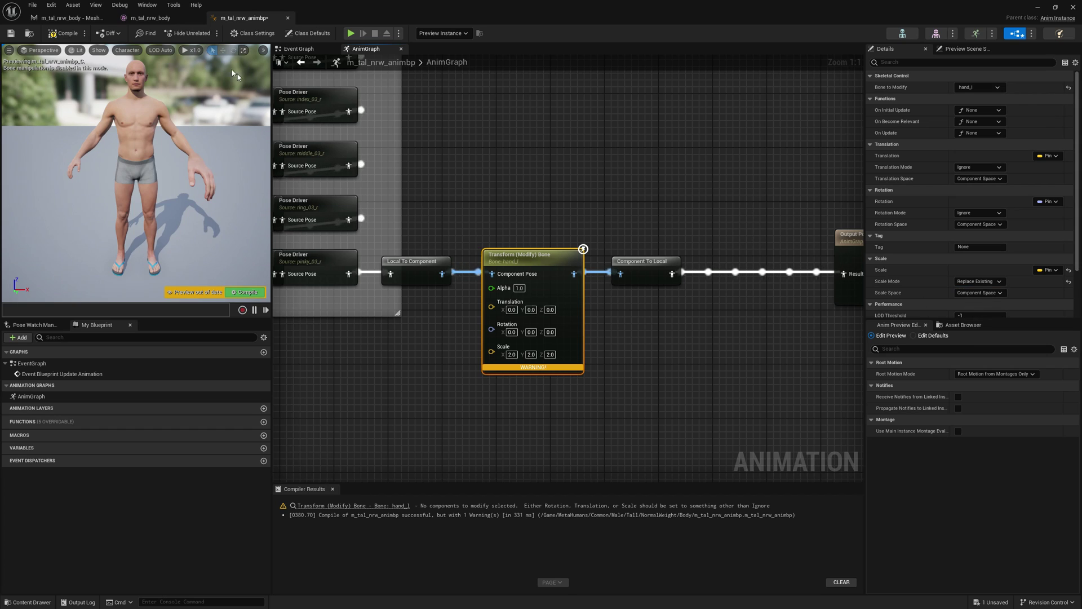
{"action": "left_click", "coordinate": [63, 33]}
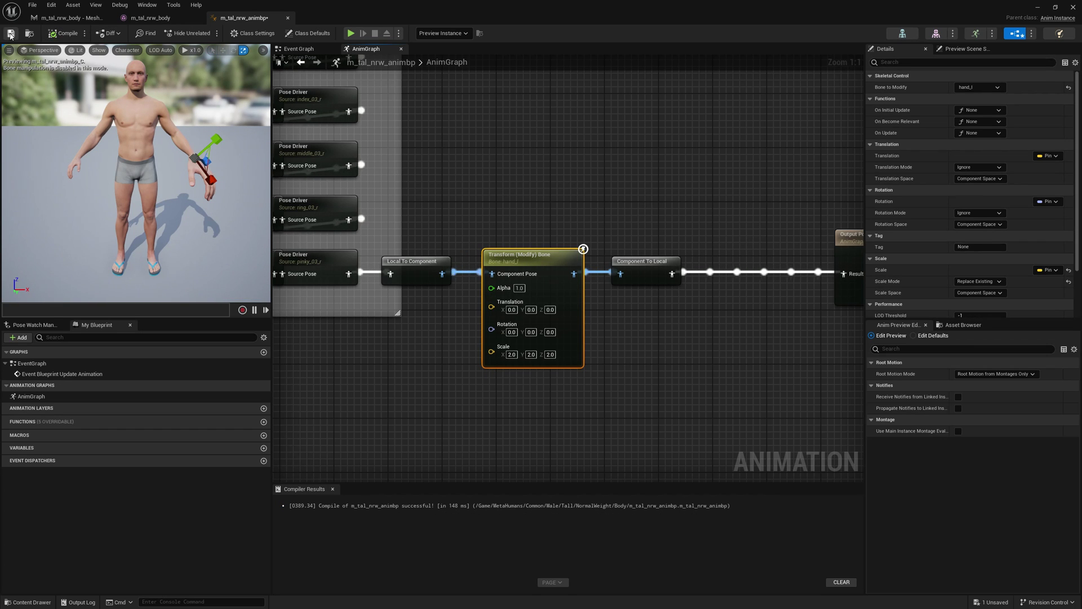
{"action": "left_click", "coordinate": [70, 17]}
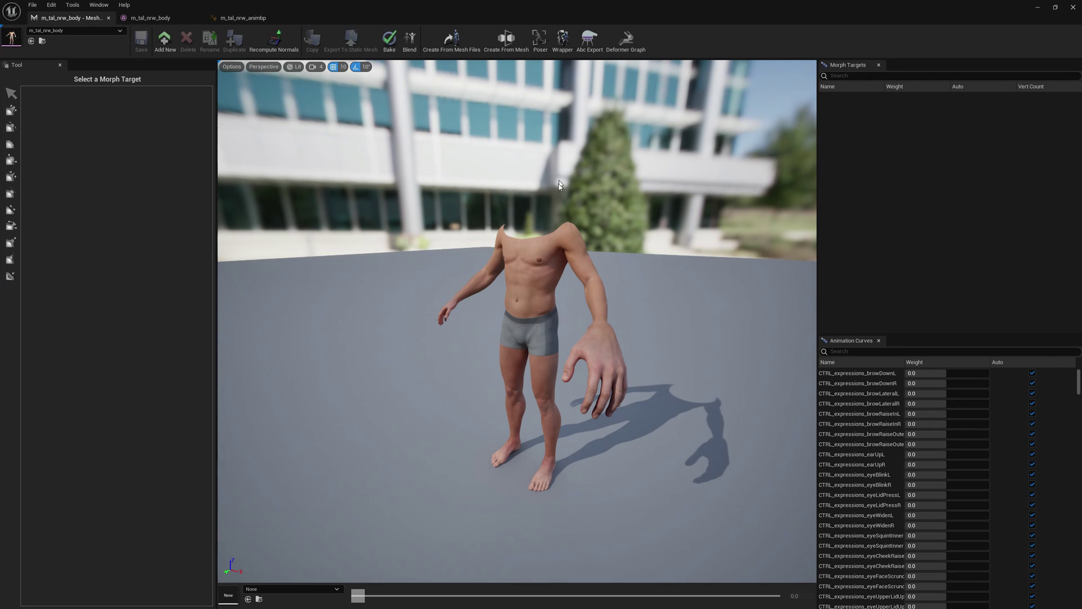
- Start the body's Alembic export with warewolf1 as the sequence, previewing that animation
{"action": "left_click", "coordinate": [592, 44]}
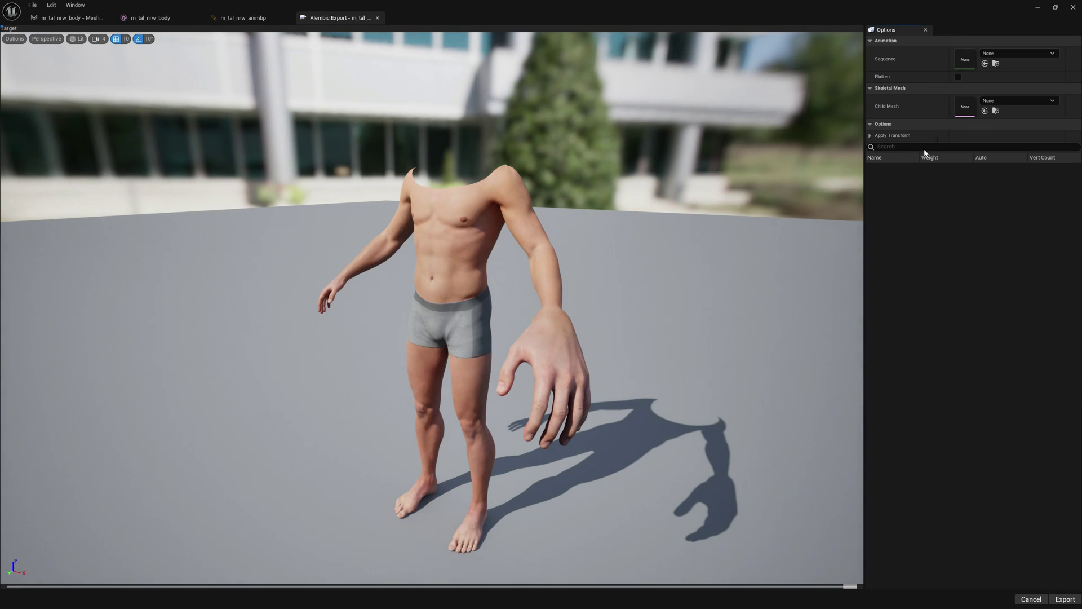
{"action": "left_click", "coordinate": [1007, 54]}
{"action": "type", "text": "ware"}
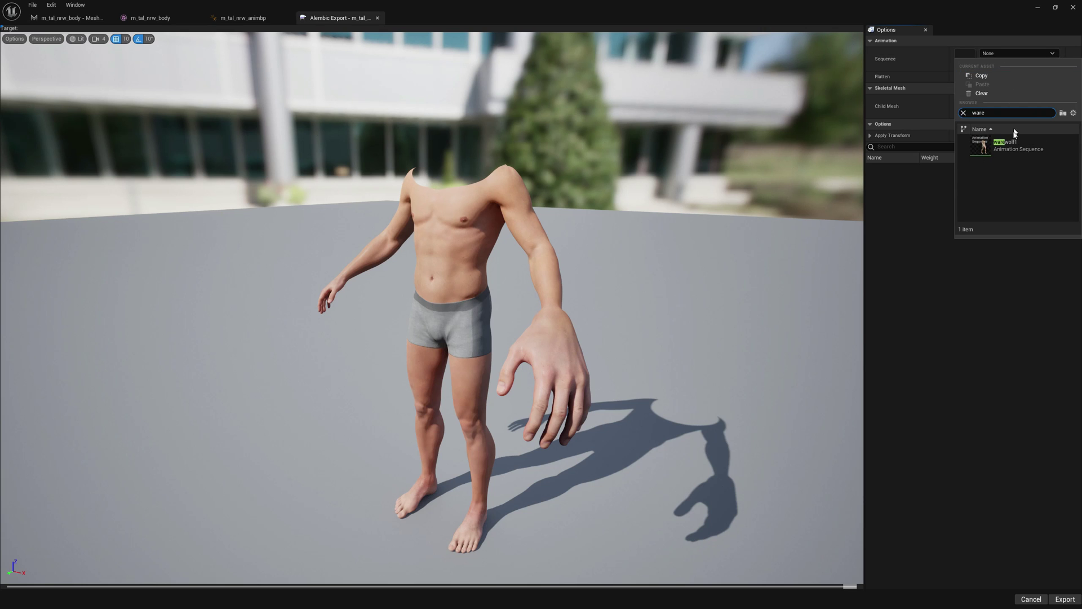
{"action": "left_click", "coordinate": [1011, 144]}
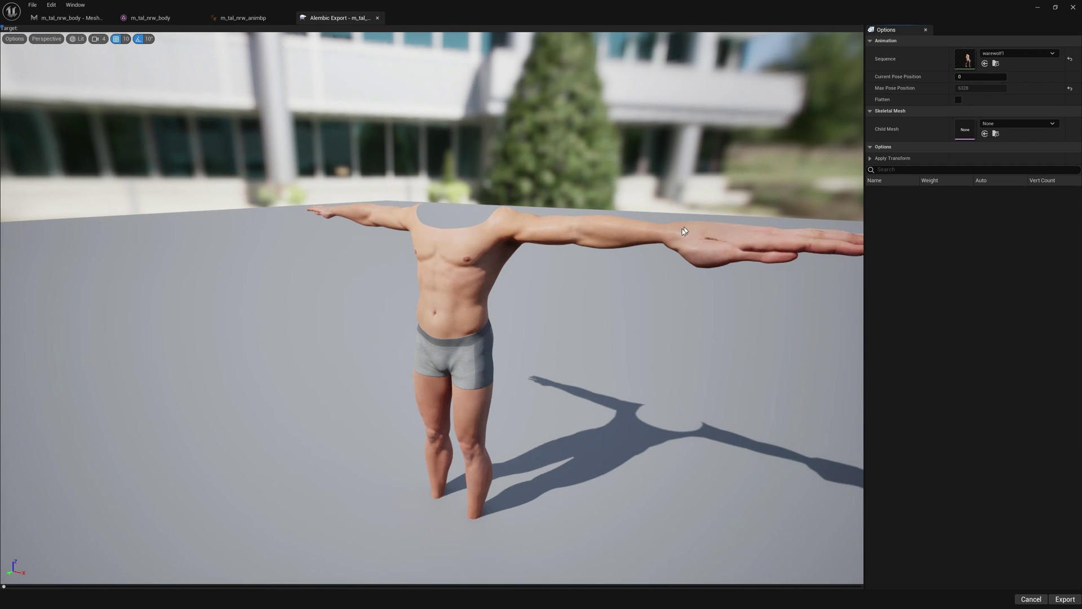
{"action": "scroll", "coordinate": [684, 230], "scroll_direction": "down", "scroll_amount": 3}
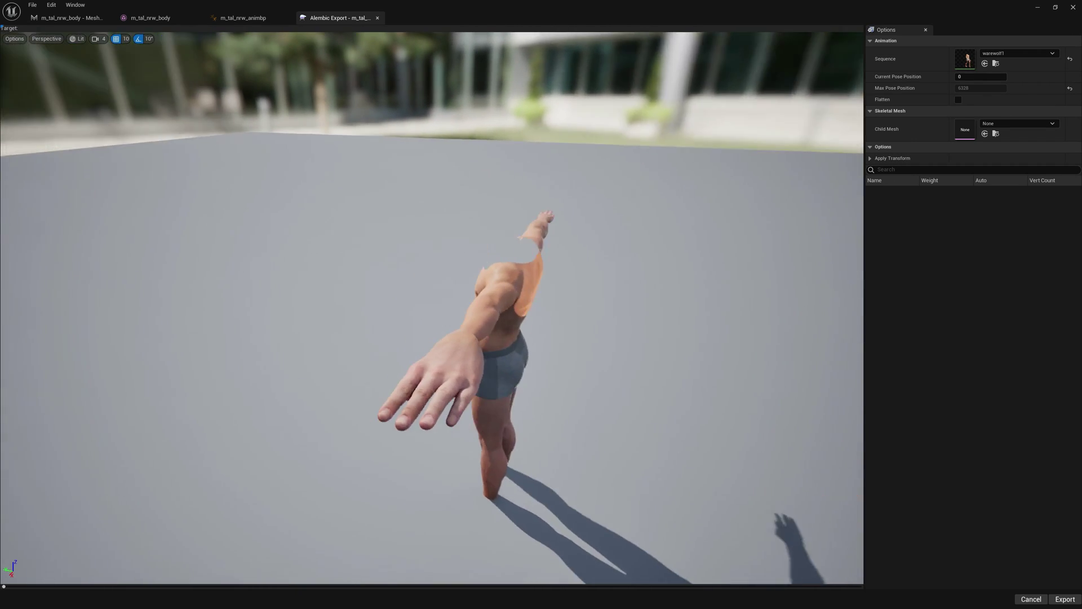
{"action": "mouse_move", "coordinate": [683, 231]}
{"action": "left_mouse_down"}
{"action": "mouse_move", "coordinate": [592, 338]}
{"action": "mouse_move", "coordinate": [474, 279]}
{"action": "mouse_move", "coordinate": [541, 254]}
{"action": "mouse_move", "coordinate": [508, 211]}
{"action": "left_mouse_up"}
{"action": "scroll", "coordinate": [665, 240], "scroll_direction": "up", "scroll_amount": 3}
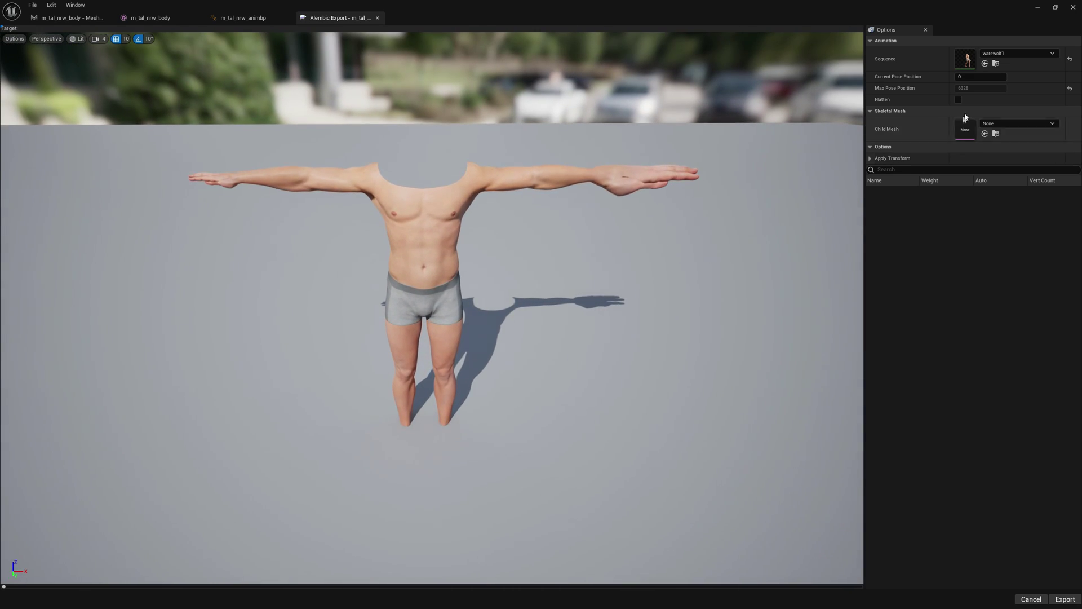
{"action": "double_click", "coordinate": [972, 59]}
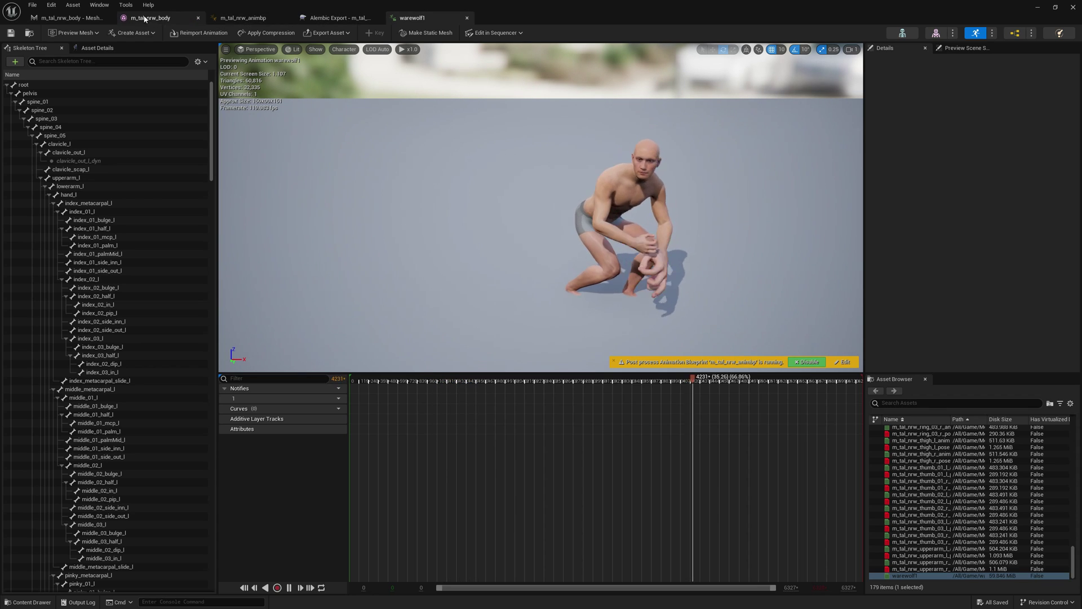
{"action": "left_click", "coordinate": [328, 18]}
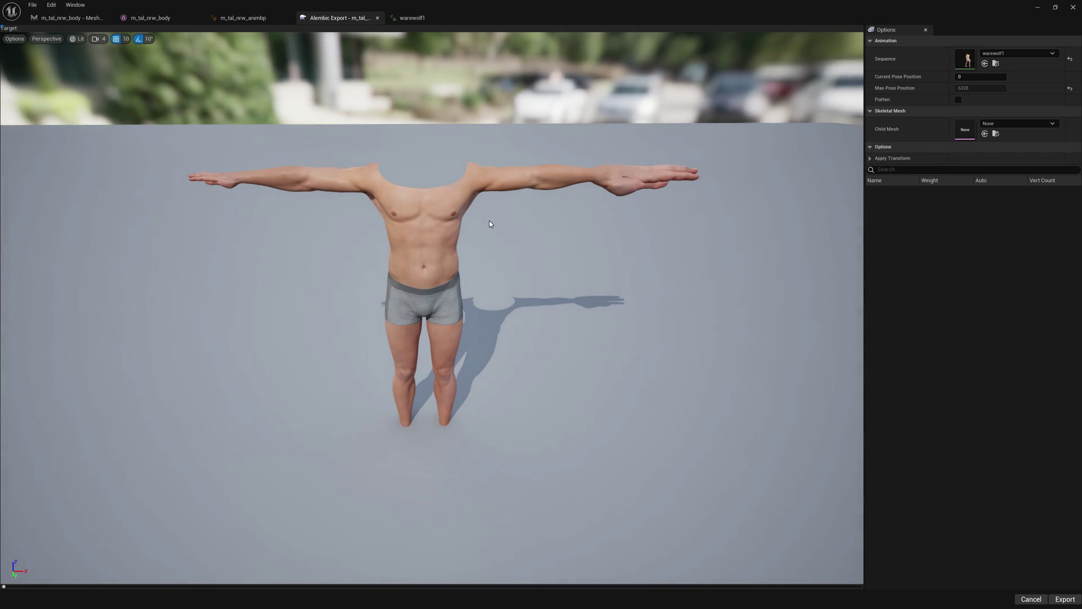
- Choose the FaceMesh skeletal mesh as the export's Child Mesh
{"action": "left_click", "coordinate": [1007, 125]}
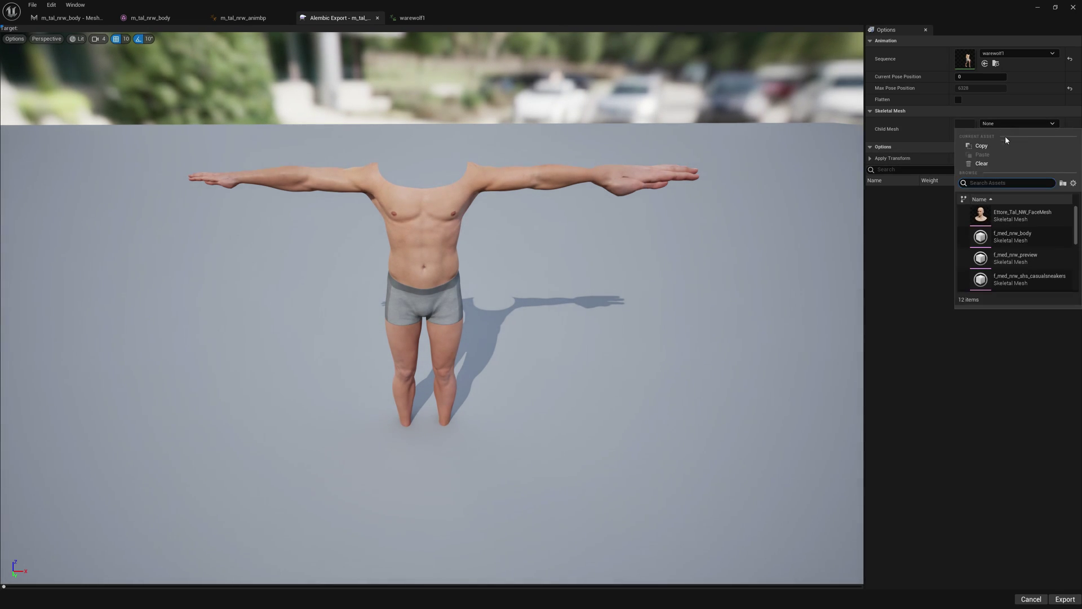
{"action": "left_click", "coordinate": [1014, 215]}
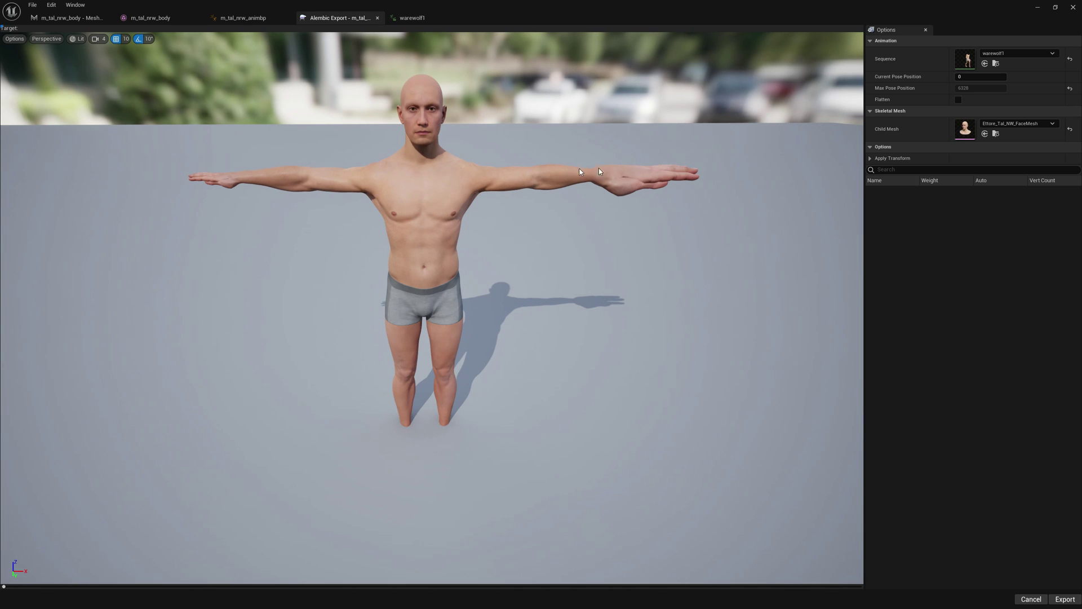
- Export, creating and opening a new folder under builds as the destination
{"action": "left_click", "coordinate": [1066, 601]}
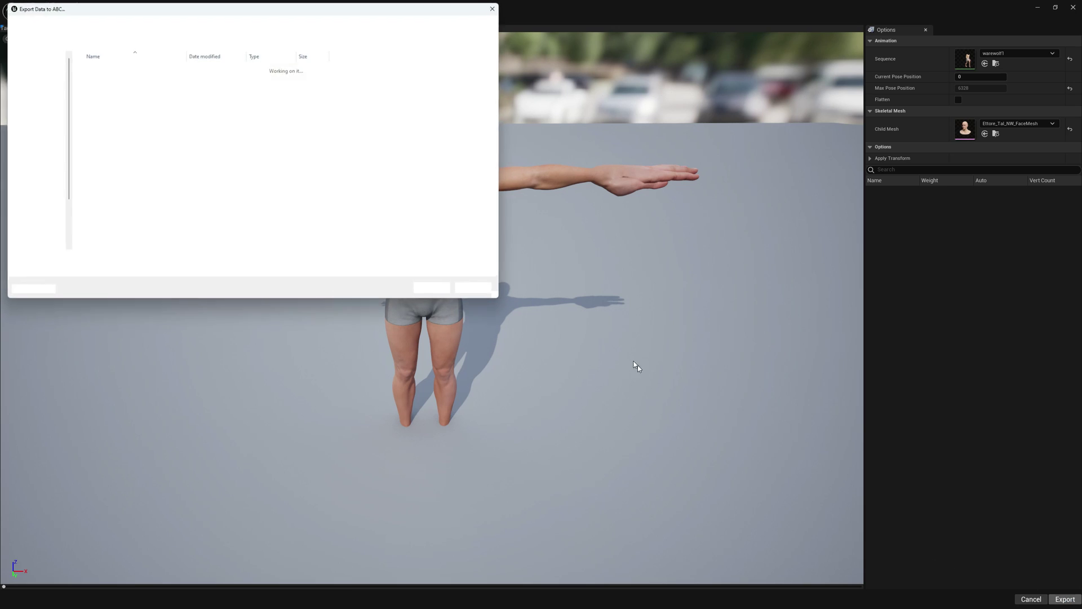
{"action": "right_click", "coordinate": [159, 209]}
{"action": "mouse_move", "coordinate": [180, 316]}
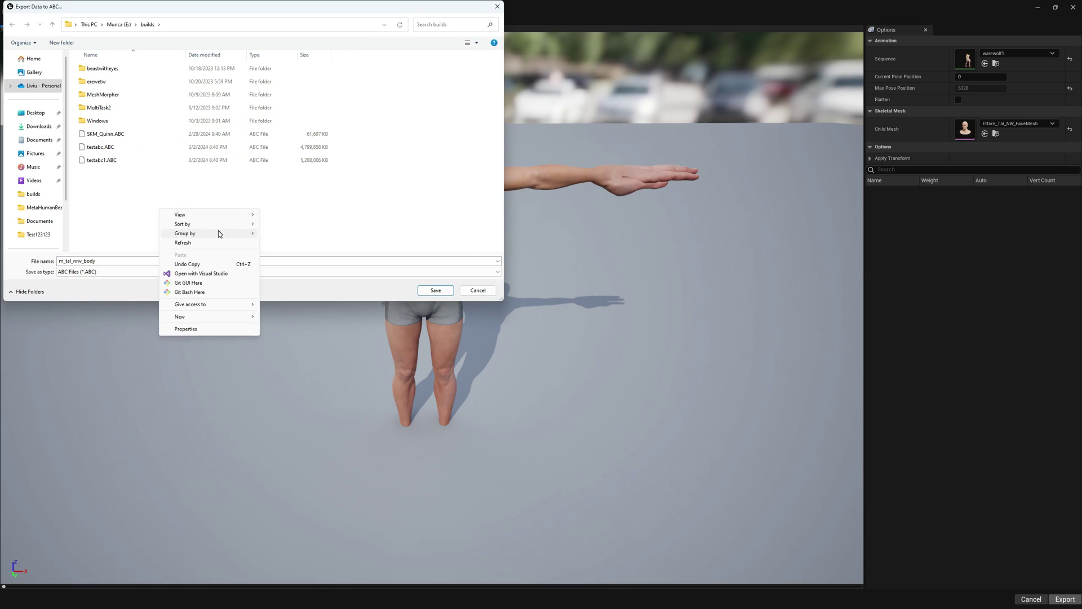
{"action": "left_click", "coordinate": [299, 316]}
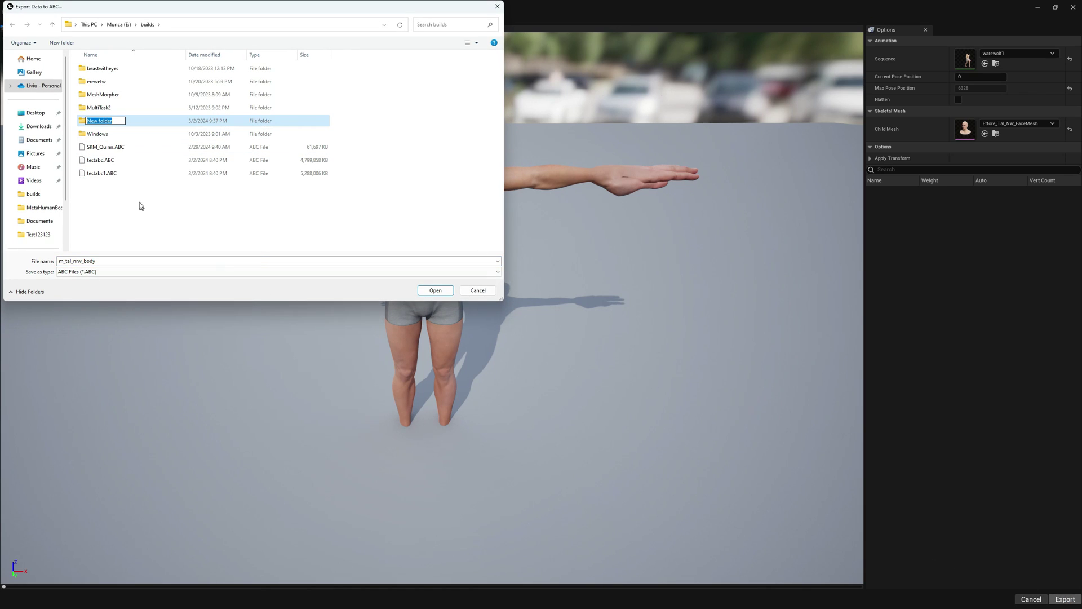
{"action": "left_click", "coordinate": [139, 202]}
{"action": "double_click", "coordinate": [105, 119]}
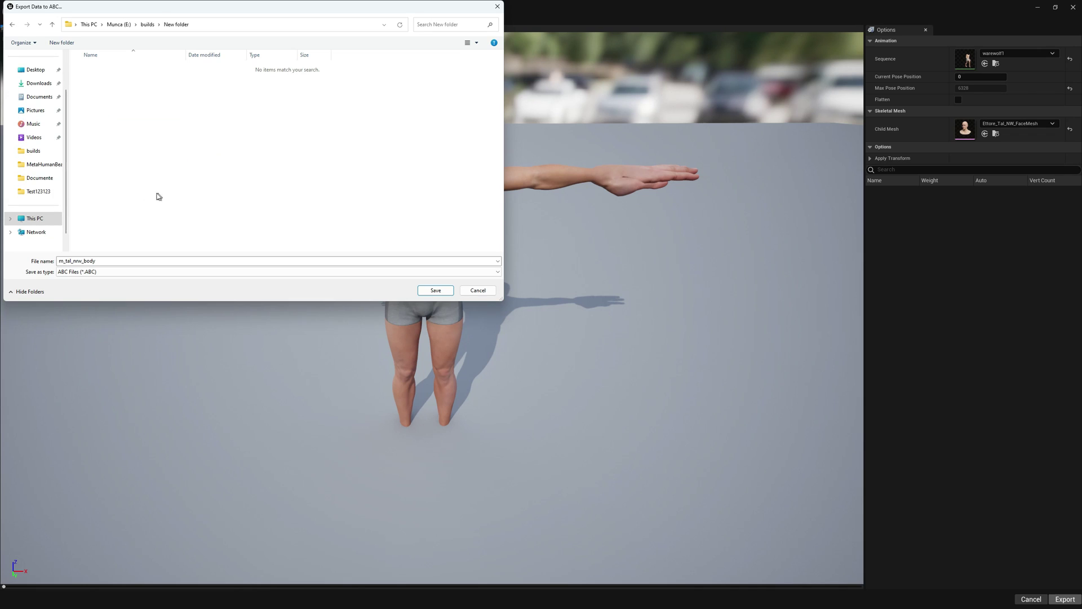
{"action": "left_click_drag", "start_coordinate": [158, 8], "coordinate": [541, 195]}
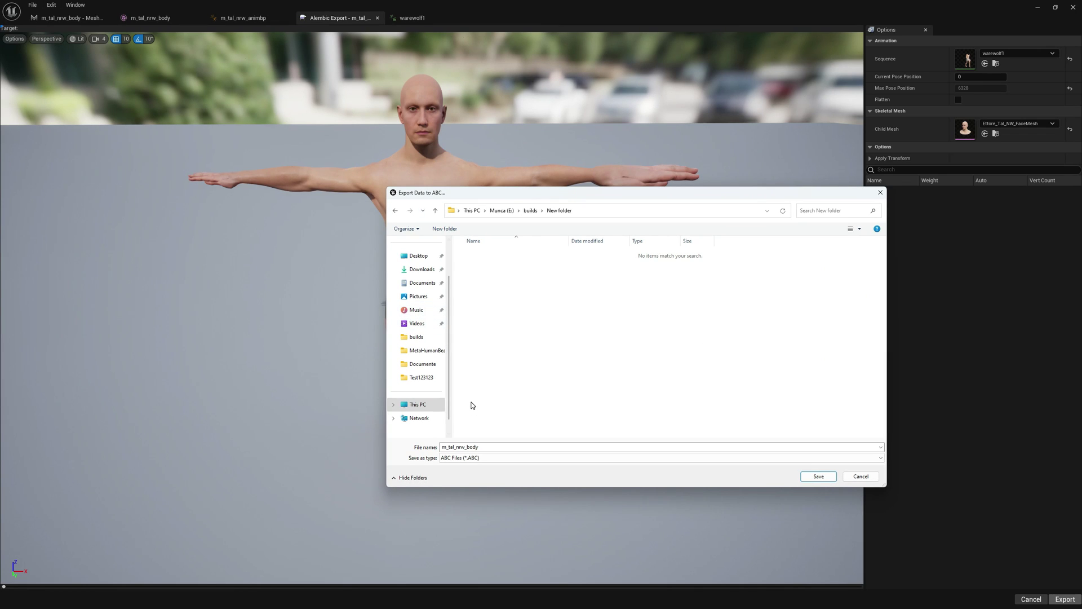
- Save the two exports as Alembic files named body and head
{"action": "left_click", "coordinate": [489, 449]}
{"action": "type", "text": "body"}
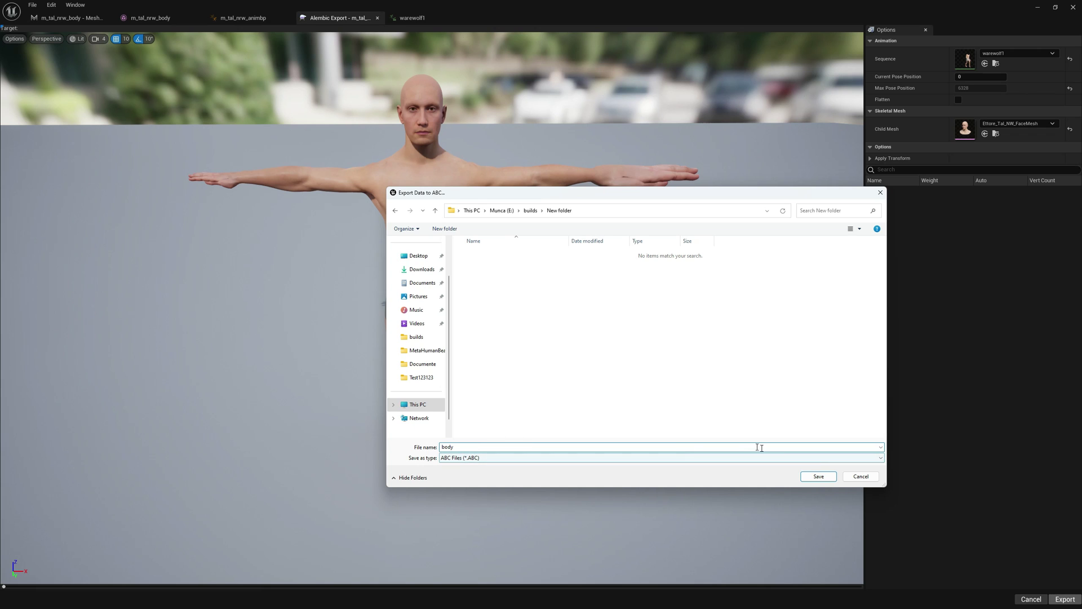
{"action": "left_click", "coordinate": [820, 477]}
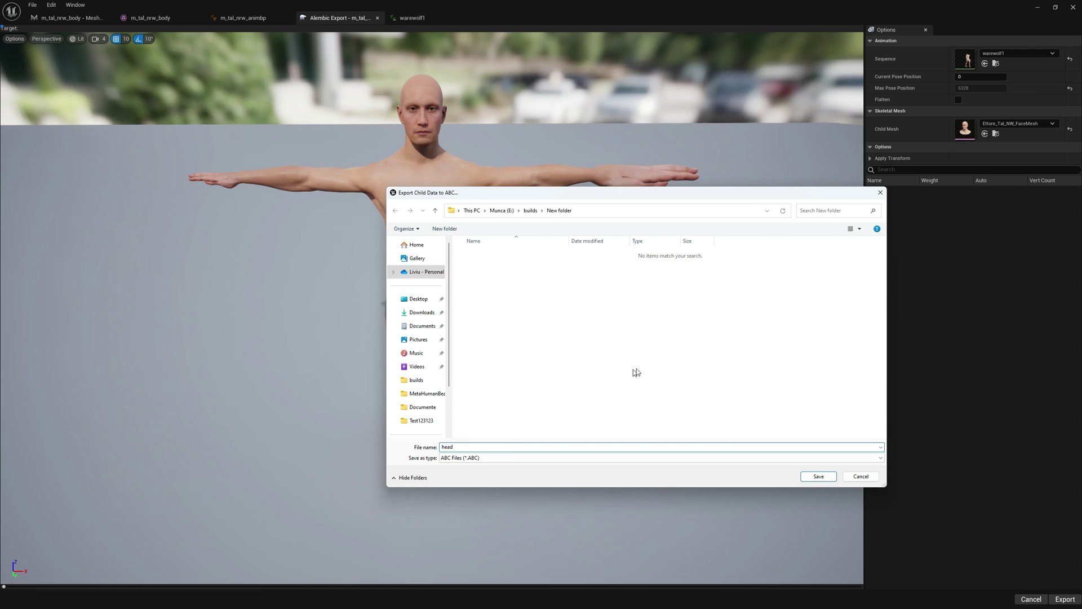
{"action": "left_click", "coordinate": [819, 477]}
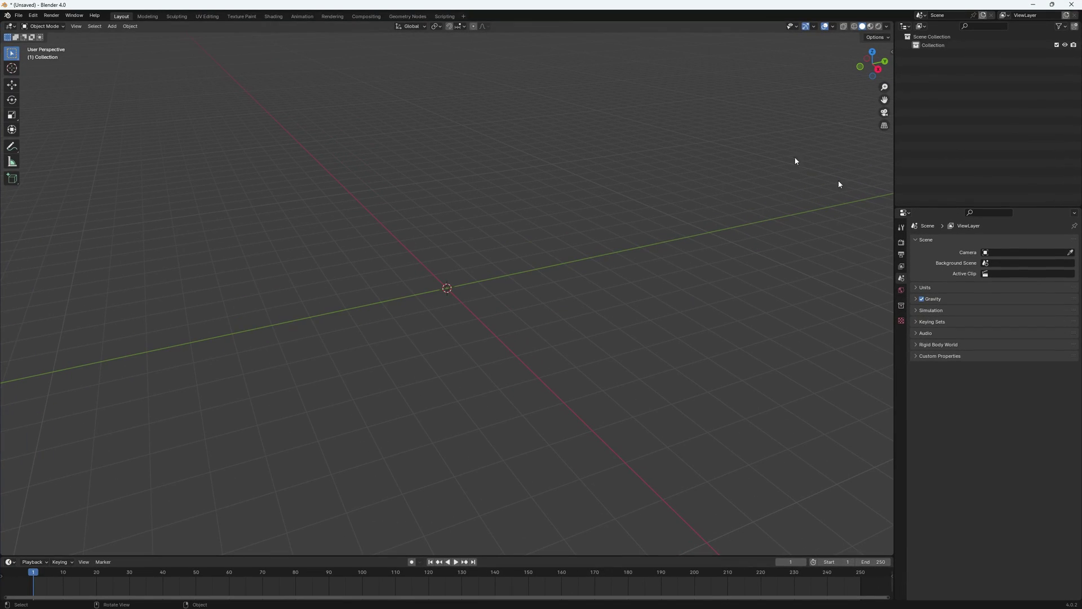
- Import body.ABC from E:\builds\New folder as an Alembic file
{"action": "left_click", "coordinate": [17, 16]}
{"action": "mouse_move", "coordinate": [34, 135]}
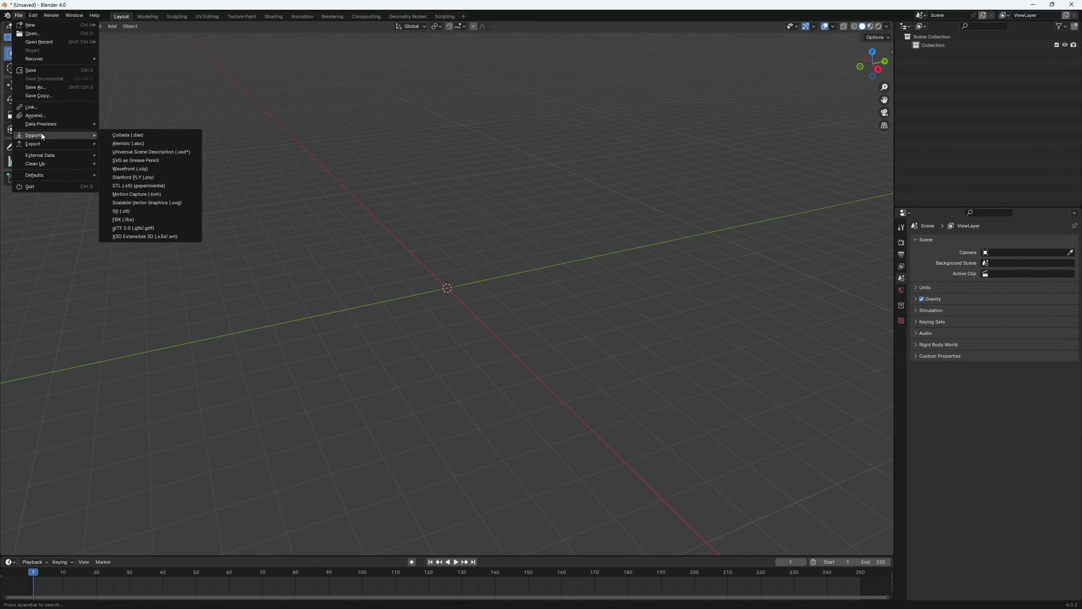
{"action": "left_click", "coordinate": [122, 145]}
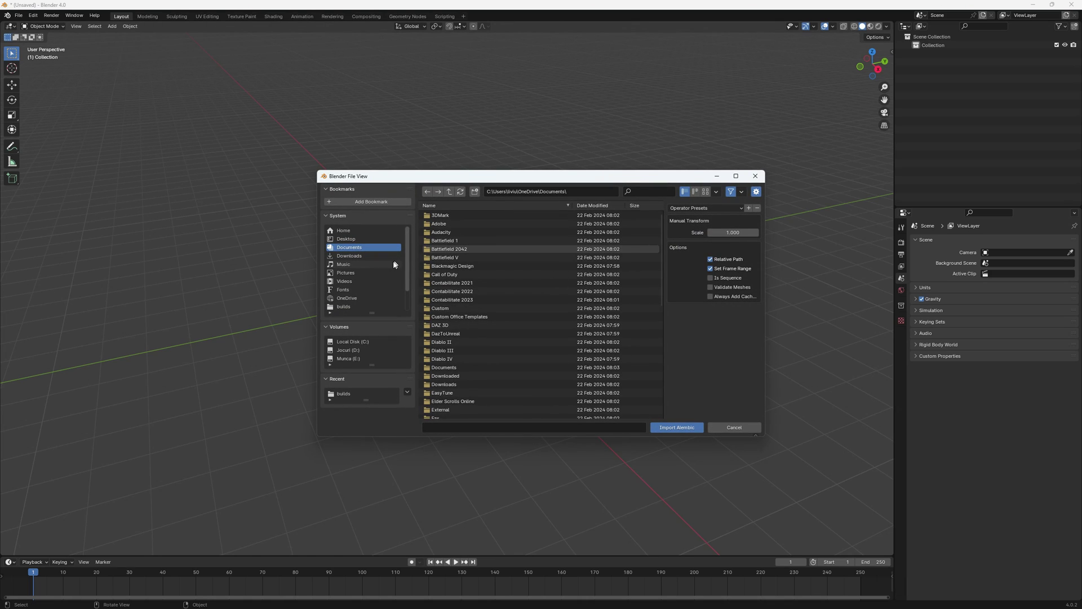
{"action": "left_click", "coordinate": [350, 394]}
{"action": "left_click", "coordinate": [454, 250]}
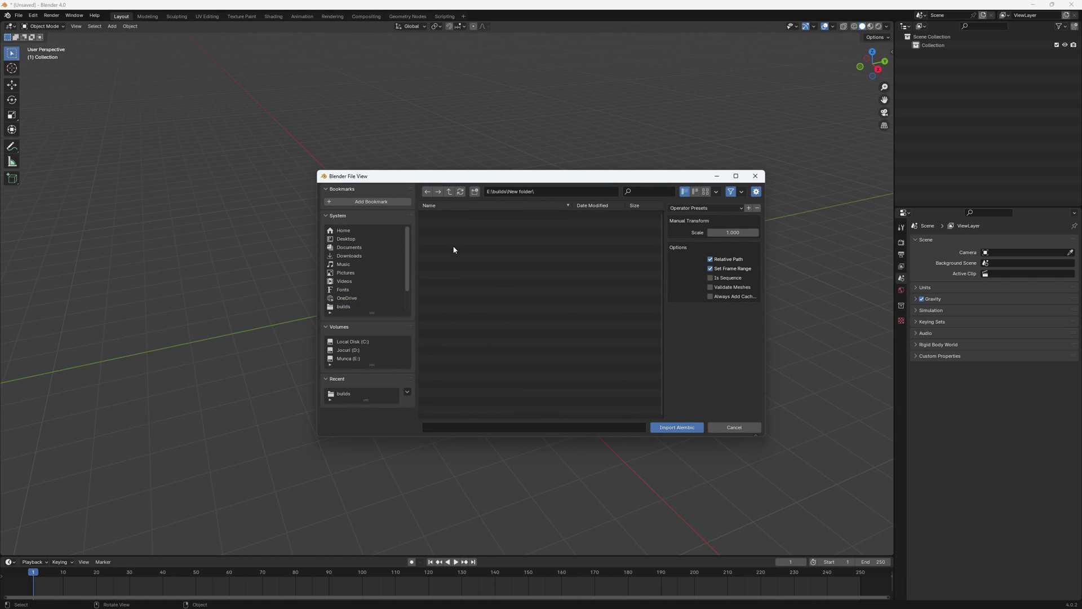
{"action": "double_click", "coordinate": [451, 217]}
{"action": "scroll", "coordinate": [513, 198], "scroll_direction": "down", "scroll_amount": 5}
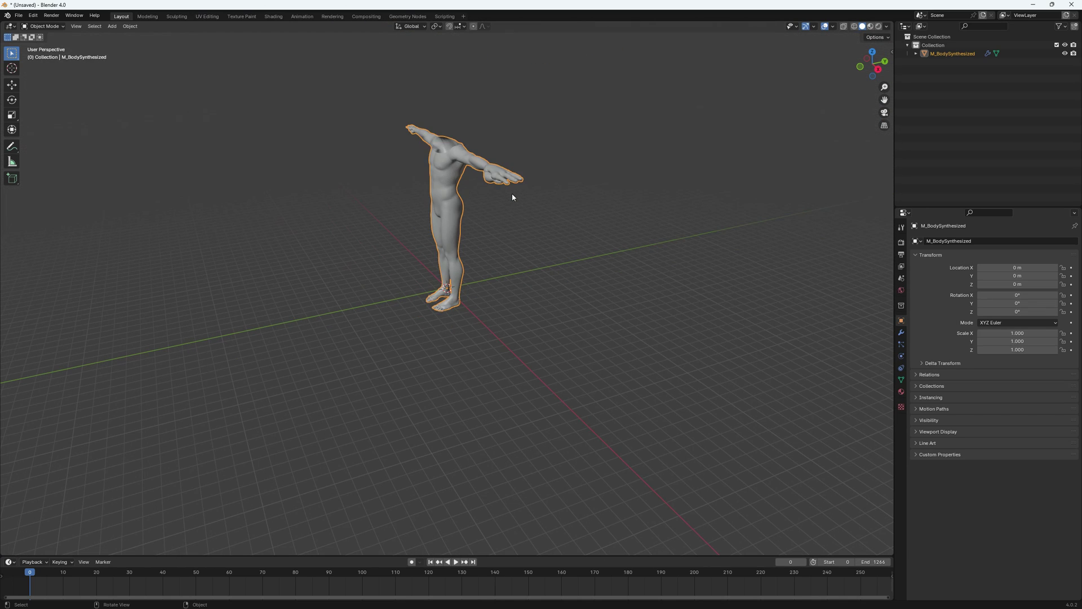
{"action": "left_click", "coordinate": [485, 82]}
- Import head.ABC from the same folder as a second Alembic file
{"action": "left_click", "coordinate": [19, 16]}
{"action": "mouse_move", "coordinate": [33, 135]}
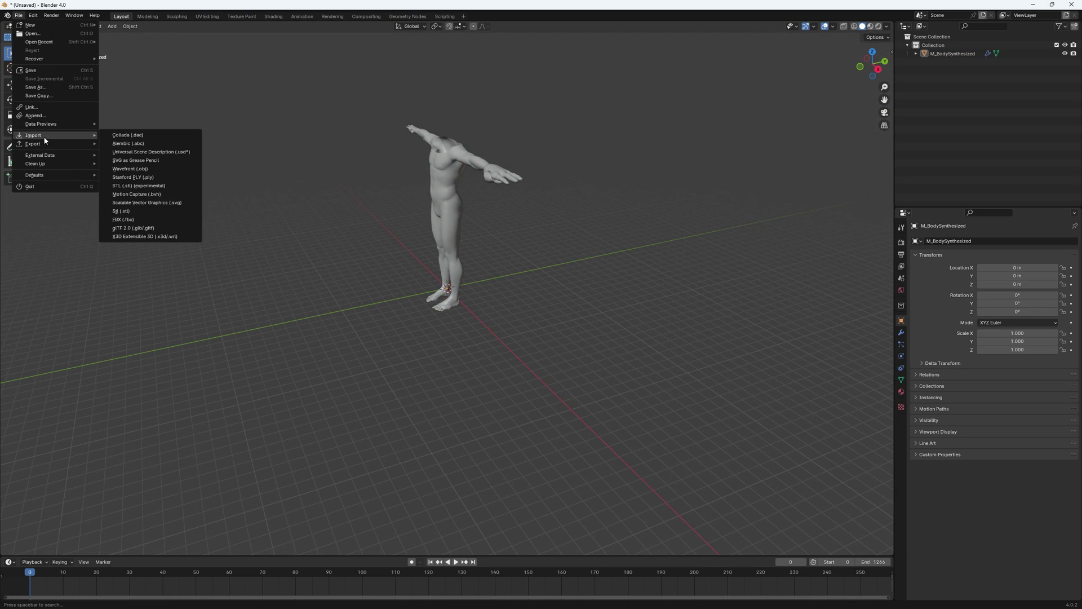
{"action": "left_click", "coordinate": [129, 144]}
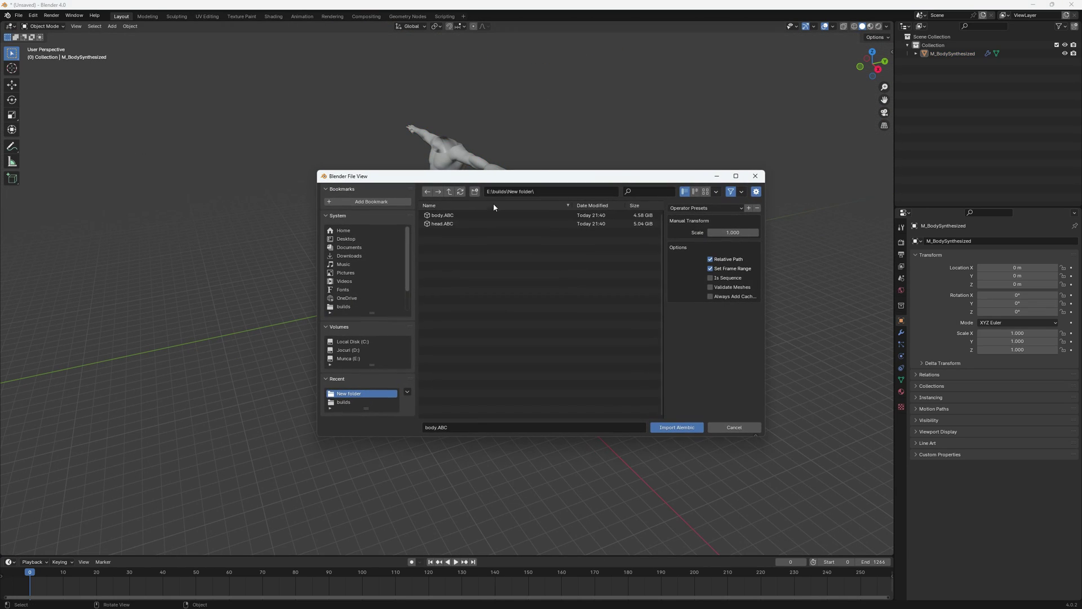
{"action": "double_click", "coordinate": [440, 221]}
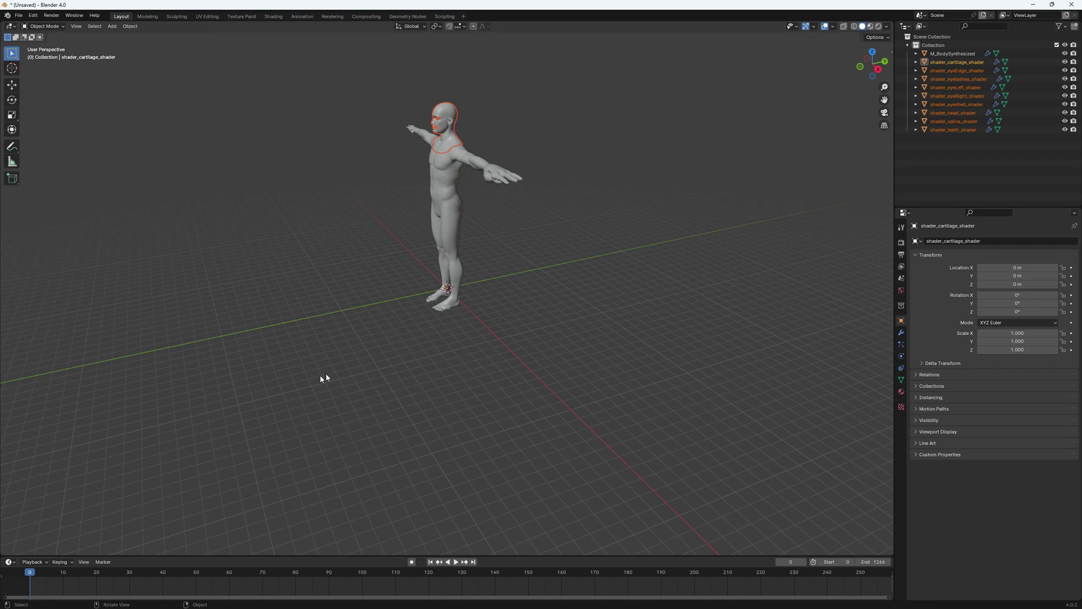
- Play the timeline and orbit around the crouching, walking figure with its enlarged left hand
{"action": "key", "text": "space"}
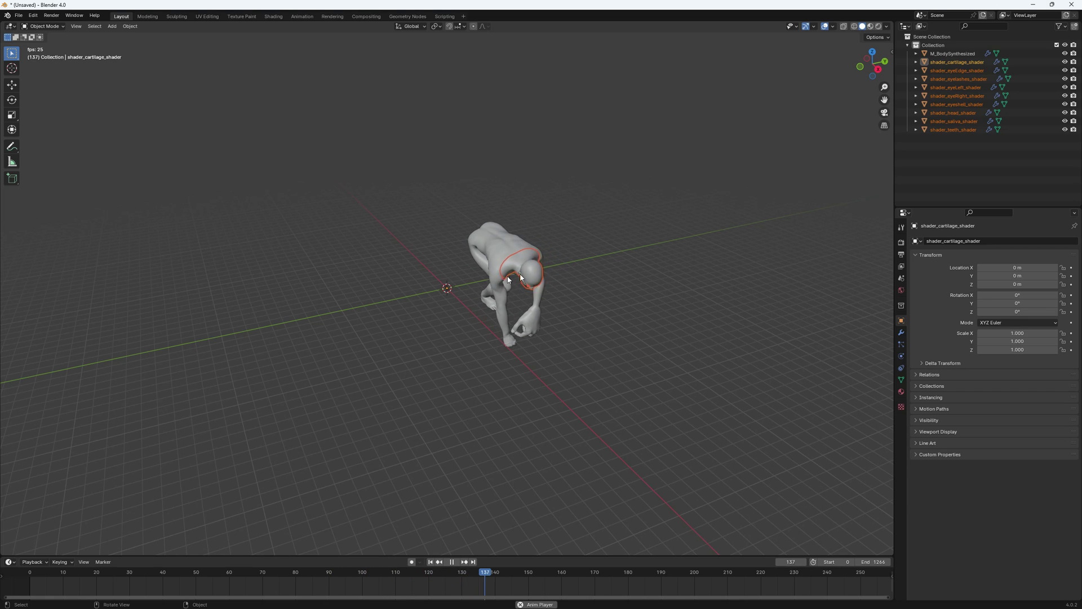
{"action": "left_click", "coordinate": [602, 273]}
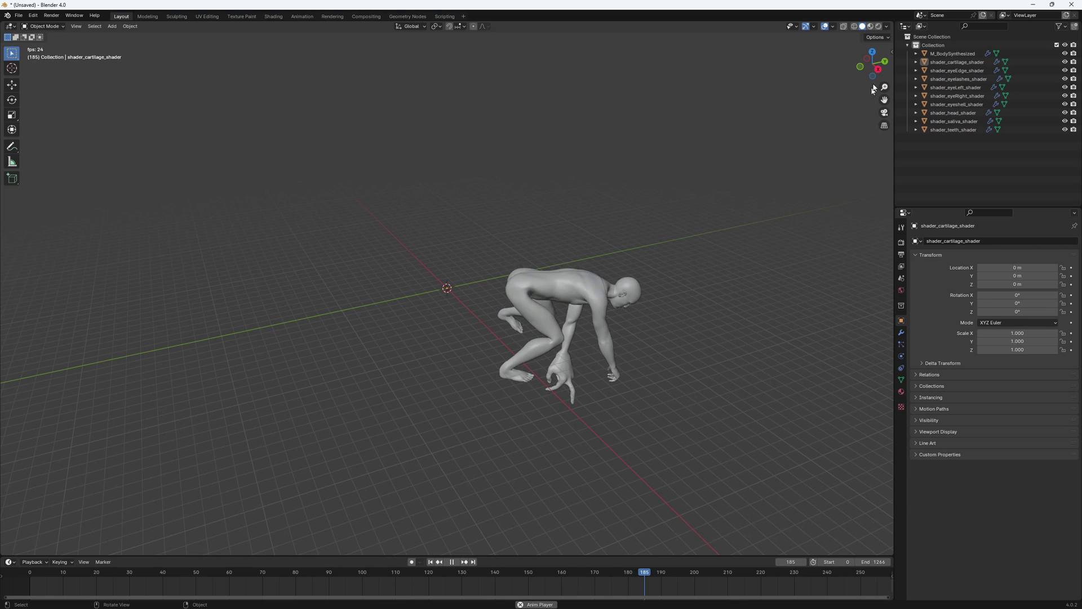
{"action": "mouse_move", "coordinate": [872, 75]}
{"action": "left_mouse_down"}
{"action": "mouse_move", "coordinate": [837, 78]}
{"action": "mouse_move", "coordinate": [872, 64]}
{"action": "left_mouse_up"}
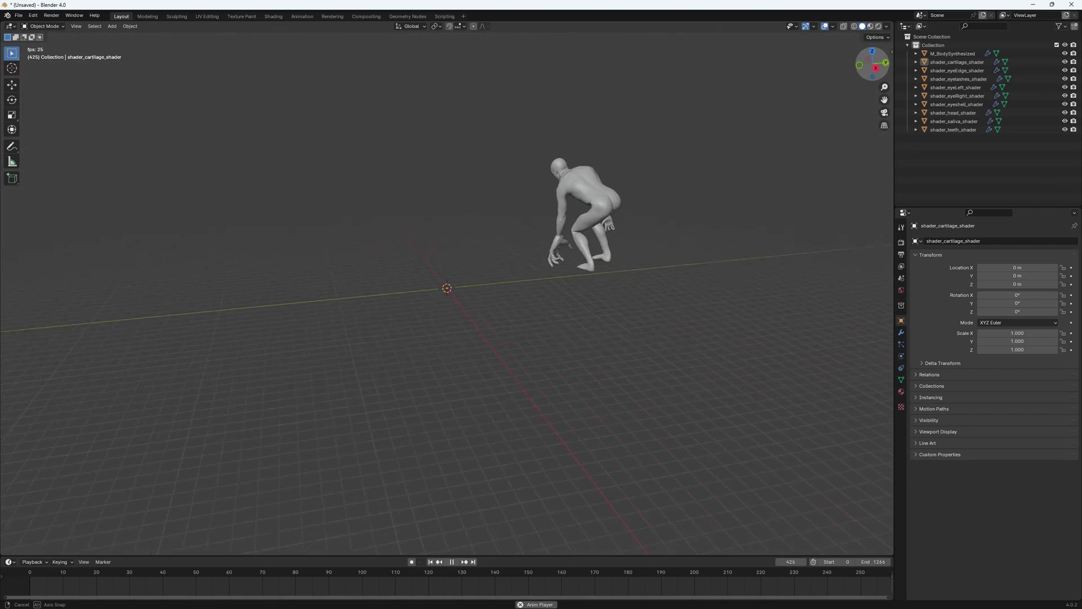
{"action": "middle_click_drag", "start_coordinate": [446, 338], "coordinate": [591, 338]}
{"action": "mouse_move", "coordinate": [872, 64]}
{"action": "left_mouse_down"}
{"action": "mouse_move", "coordinate": [883, 66]}
{"action": "mouse_move", "coordinate": [837, 67]}
{"action": "mouse_move", "coordinate": [874, 70]}
{"action": "left_mouse_up"}
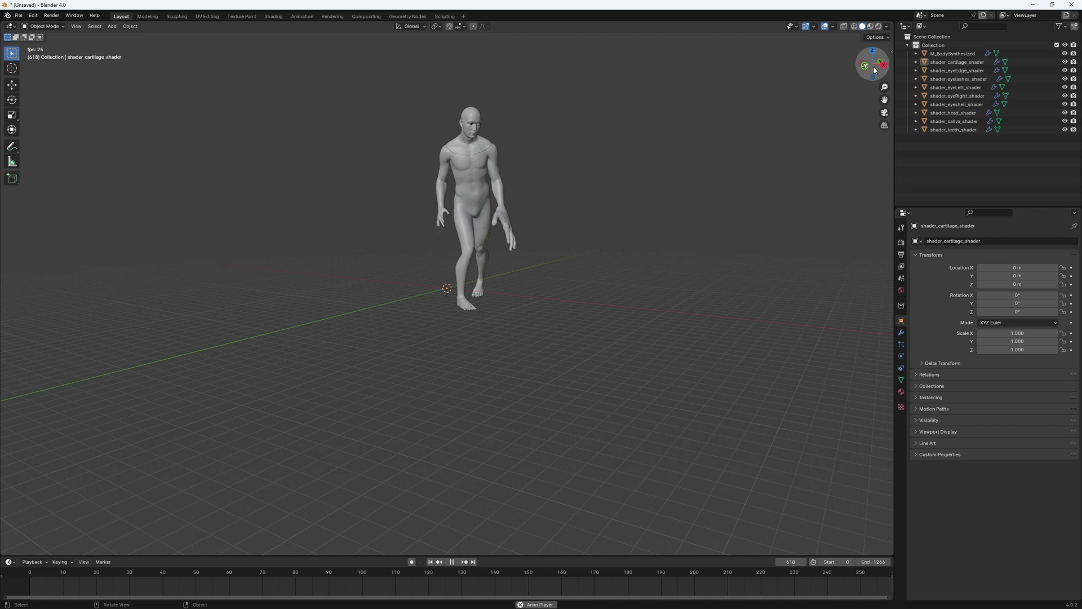
{"action": "left_click_drag", "start_coordinate": [875, 72], "coordinate": [876, 73]}
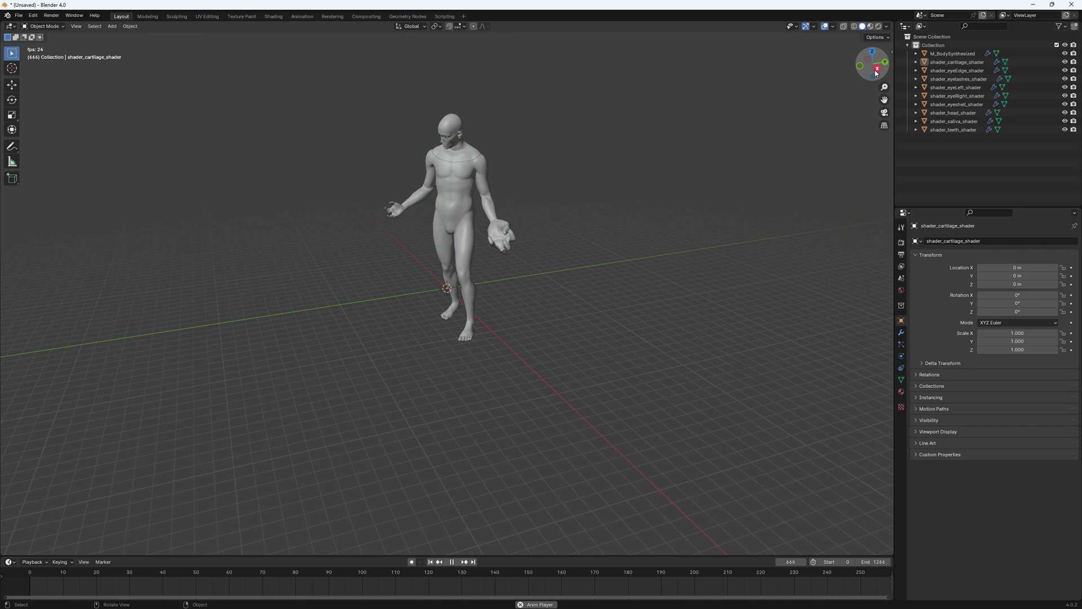